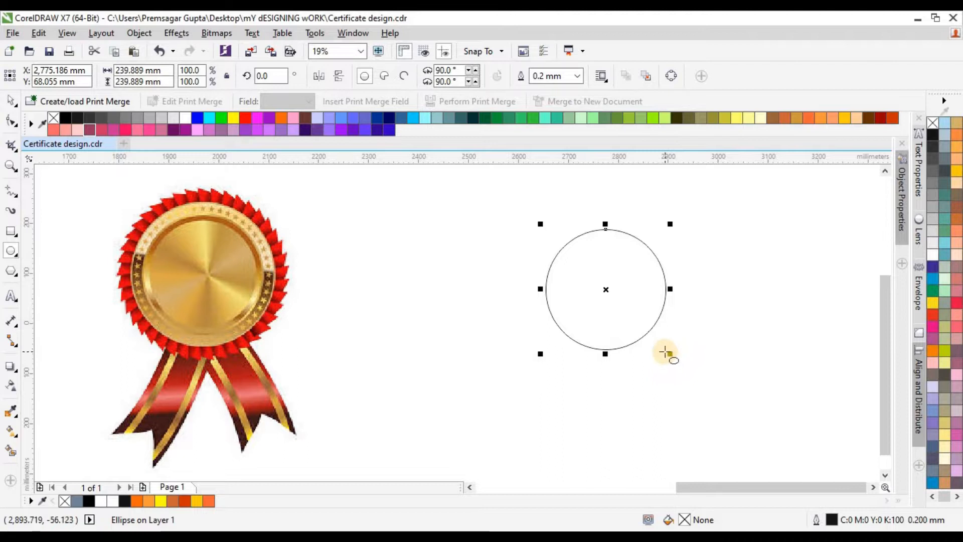
- Make two concentric copies of the circle, a smaller one 217.311 mm wide and a larger one 299.156 mm wide
{"action": "left_click_drag", "start_coordinate": [670, 354], "coordinate": [665, 349]}
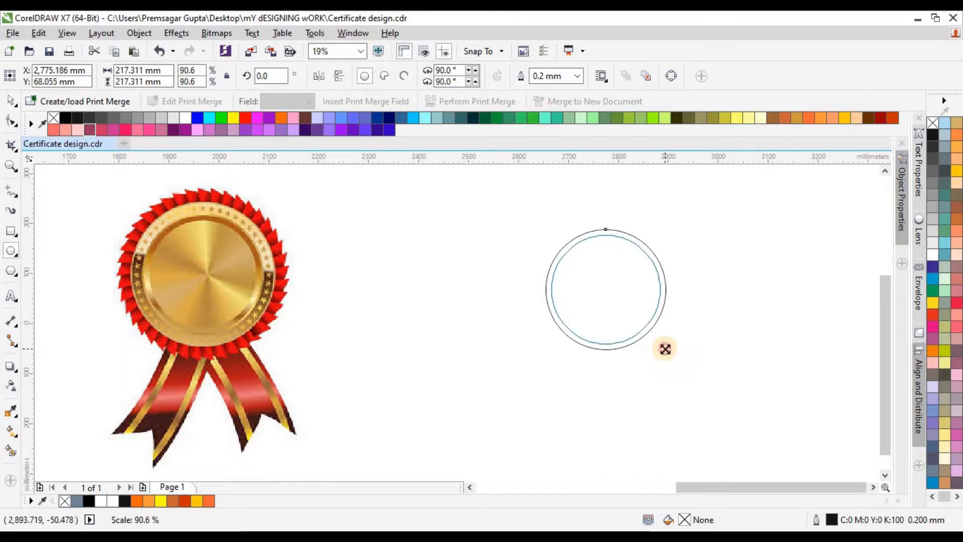
{"action": "left_click_drag", "start_coordinate": [662, 346], "coordinate": [682, 367]}
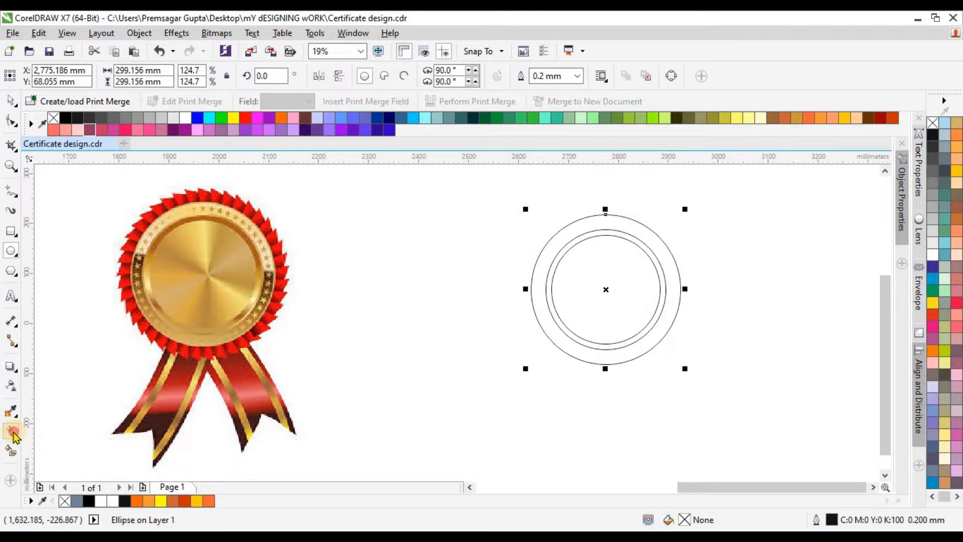
- Send the middle circle back one level in the stacking order, behind the innermost circle
{"action": "left_click", "coordinate": [657, 258]}
{"action": "right_click", "coordinate": [656, 258]}
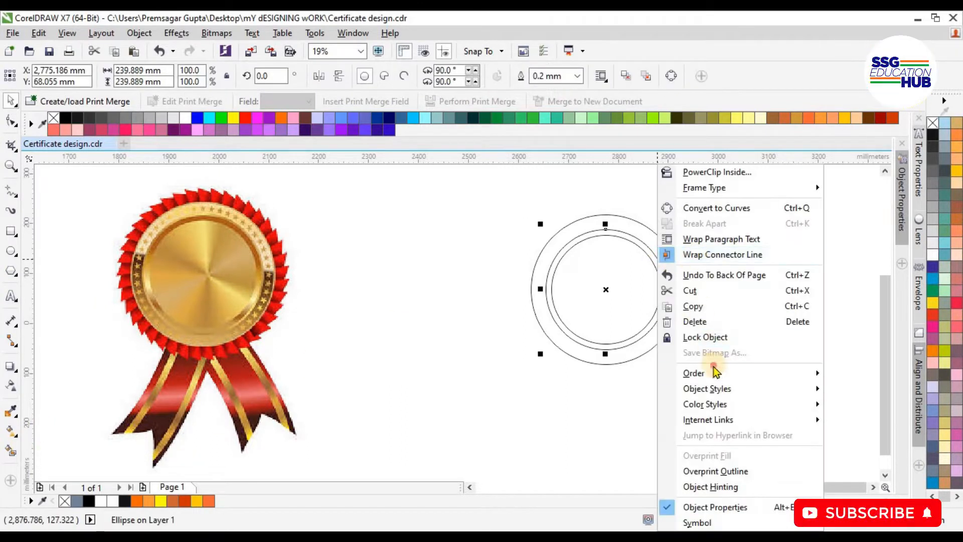
{"action": "mouse_move", "coordinate": [715, 372]}
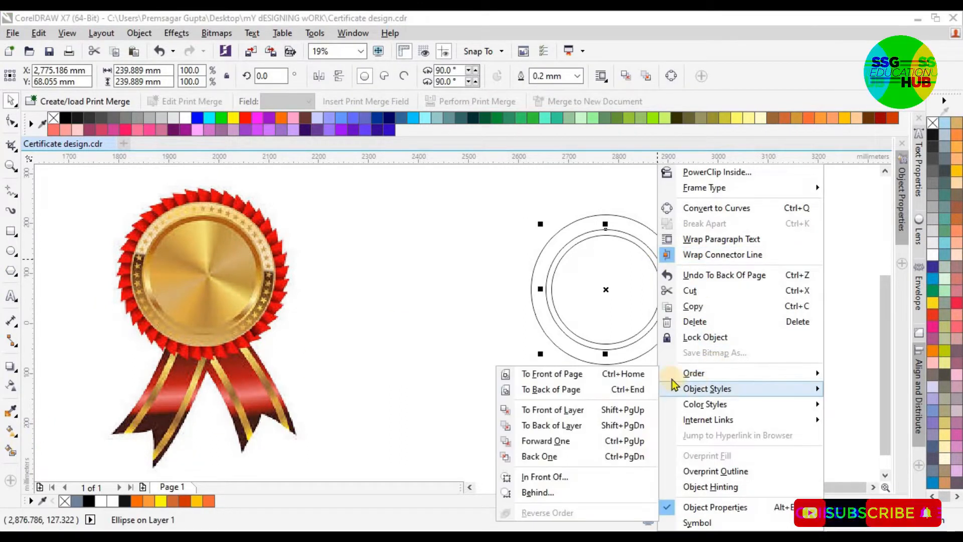
{"action": "left_click", "coordinate": [557, 457]}
{"action": "left_click", "coordinate": [715, 330]}
{"action": "left_click", "coordinate": [648, 247]}
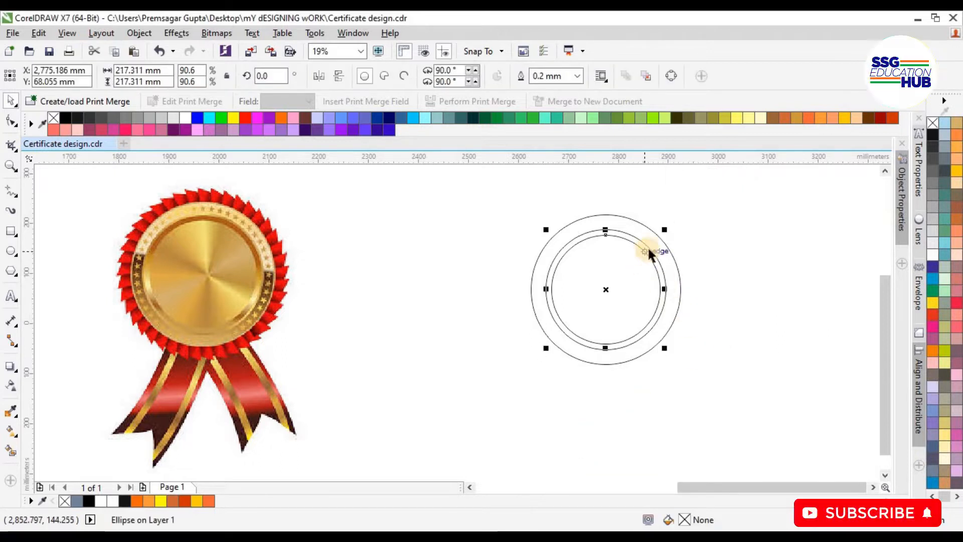
{"action": "left_click", "coordinate": [838, 241]}
- Apply a diagonal linear fountain fill to the middle circle with its start colour sampled from the reference medal as brown #976027
{"action": "left_click", "coordinate": [650, 251]}
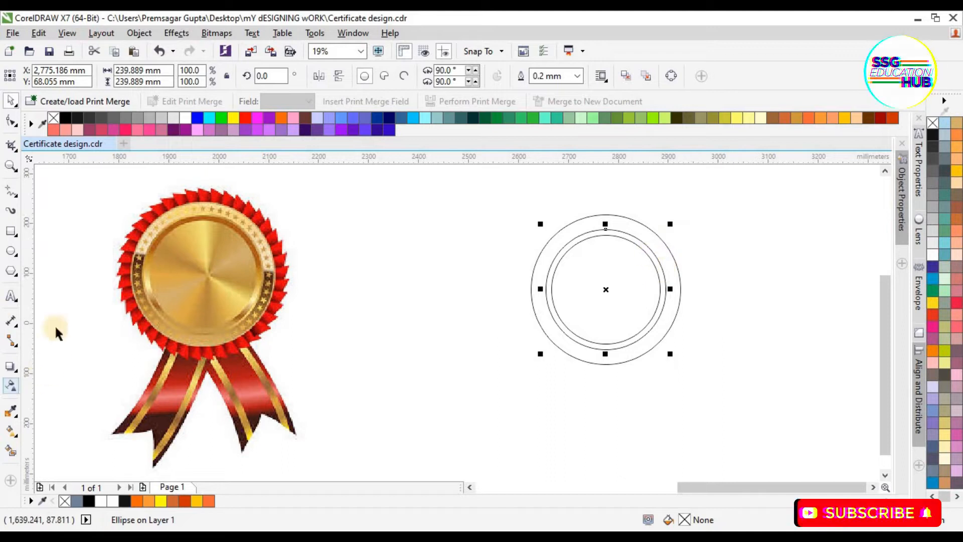
{"action": "key", "text": "g"}
{"action": "left_click_drag", "start_coordinate": [632, 234], "coordinate": [588, 340]}
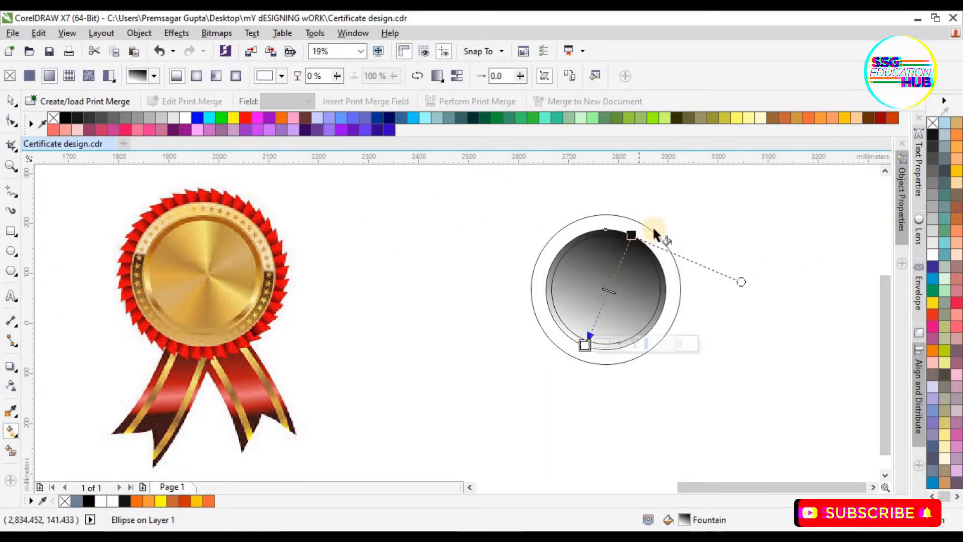
{"action": "left_click", "coordinate": [631, 235]}
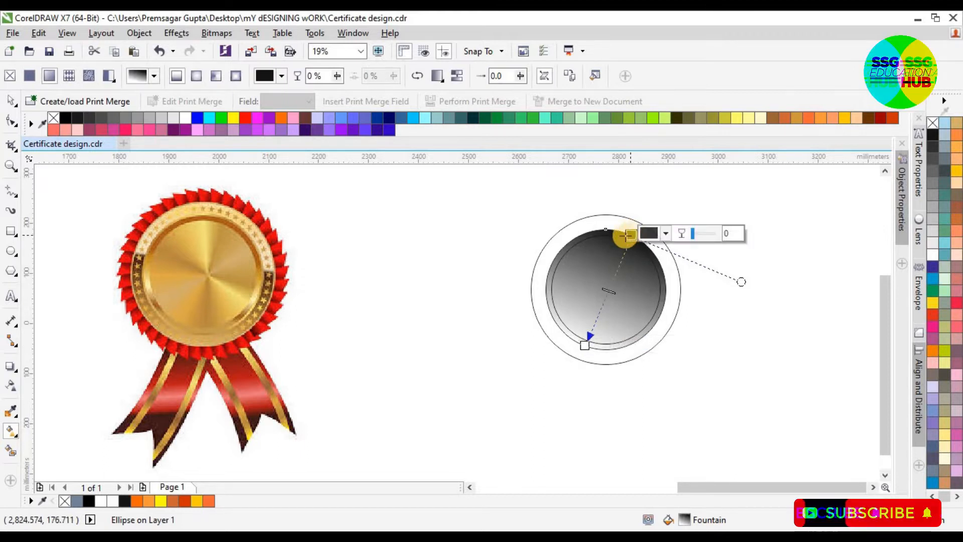
{"action": "left_click", "coordinate": [652, 233]}
{"action": "left_click", "coordinate": [696, 264]}
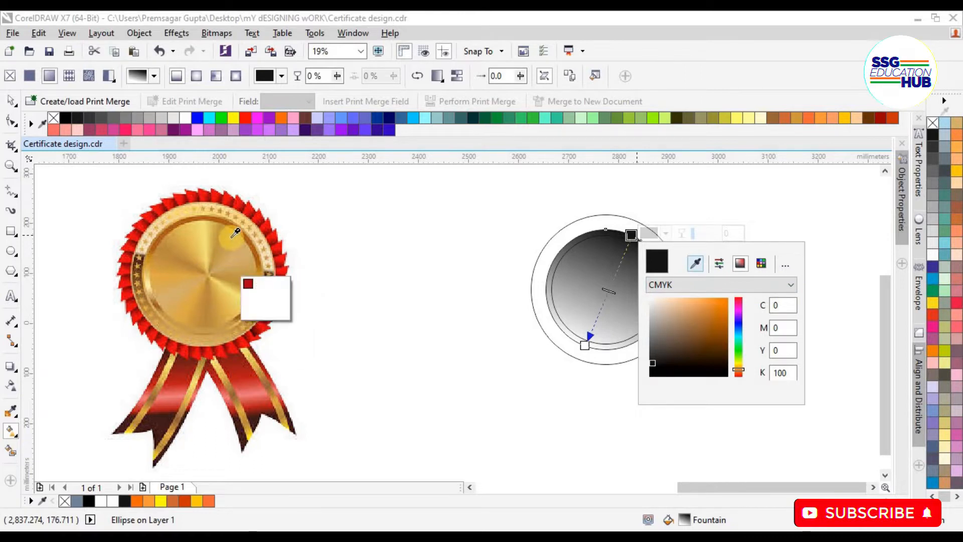
{"action": "left_click", "coordinate": [290, 306]}
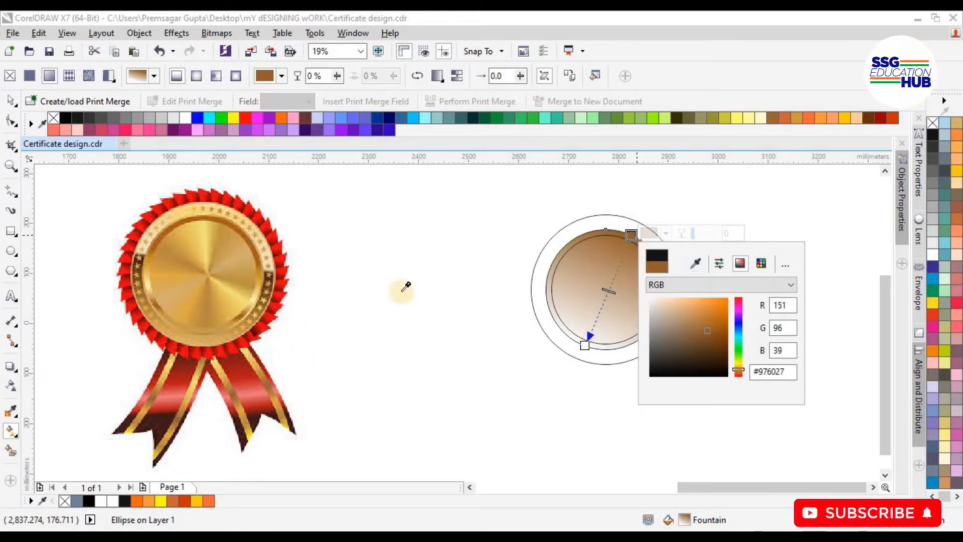
{"action": "left_click", "coordinate": [708, 218]}
- Set the gradient's lower end node to pale yellow #F5EEA8, sampled from the reference medal's rim
{"action": "left_click", "coordinate": [584, 345]}
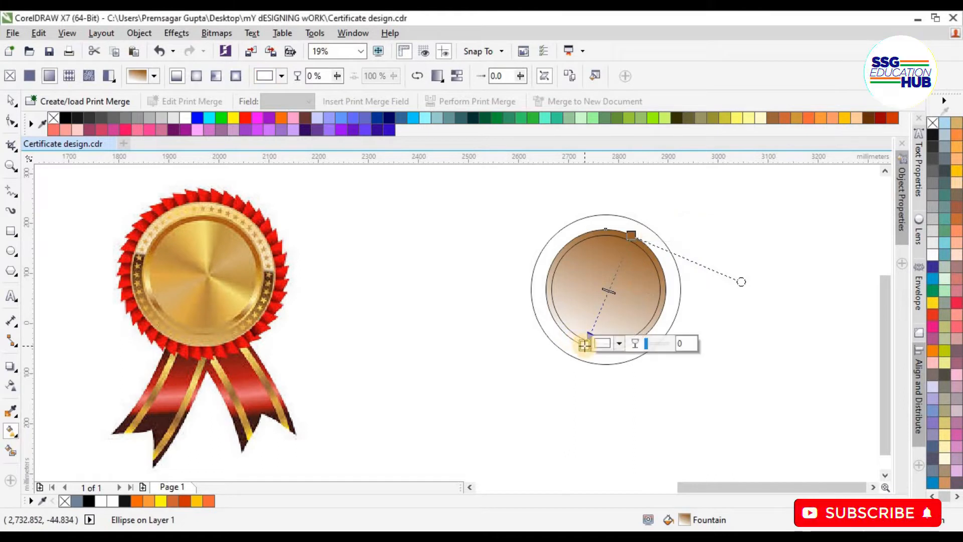
{"action": "left_click", "coordinate": [620, 345]}
{"action": "left_click", "coordinate": [649, 373]}
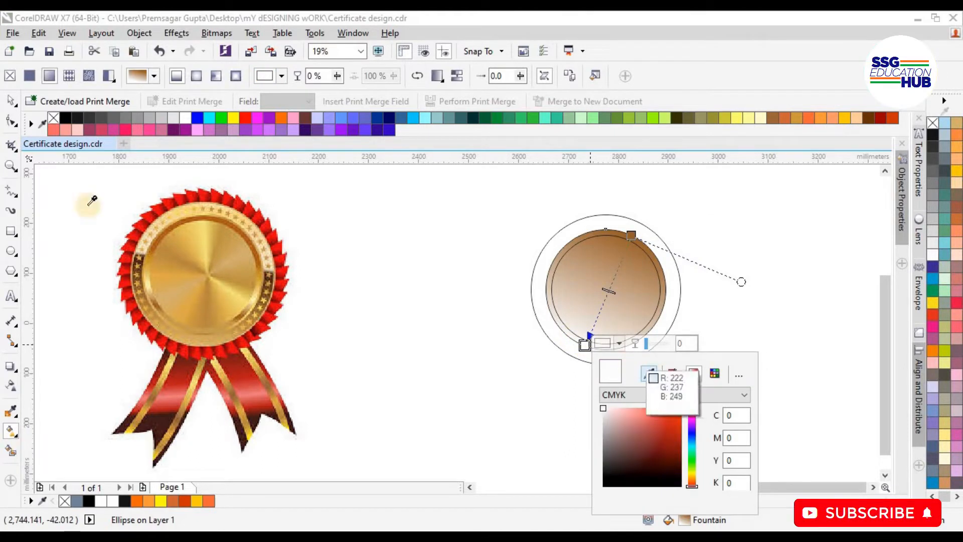
{"action": "left_click", "coordinate": [146, 277]}
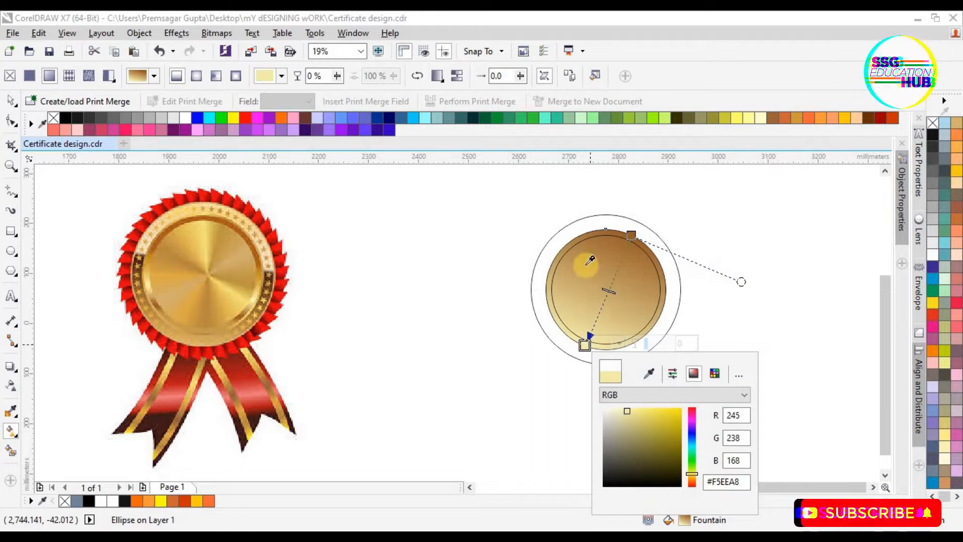
- Add a light gold middle node to the gradient and recolour its upper end #AC5A1E and lower end #C89D4F, sampled from the reference medal
{"action": "left_click", "coordinate": [631, 235]}
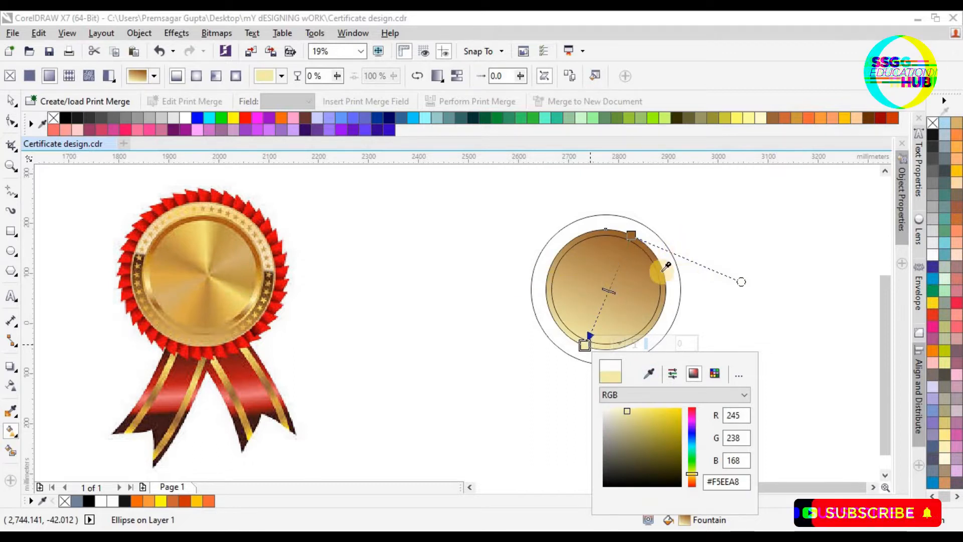
{"action": "left_click", "coordinate": [695, 263]}
{"action": "left_click", "coordinate": [248, 239]}
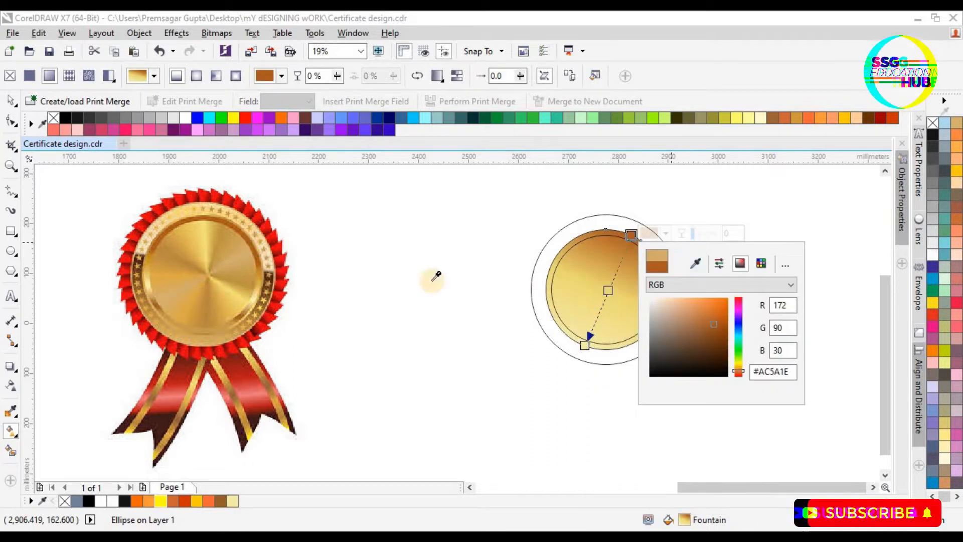
{"action": "left_click", "coordinate": [584, 344]}
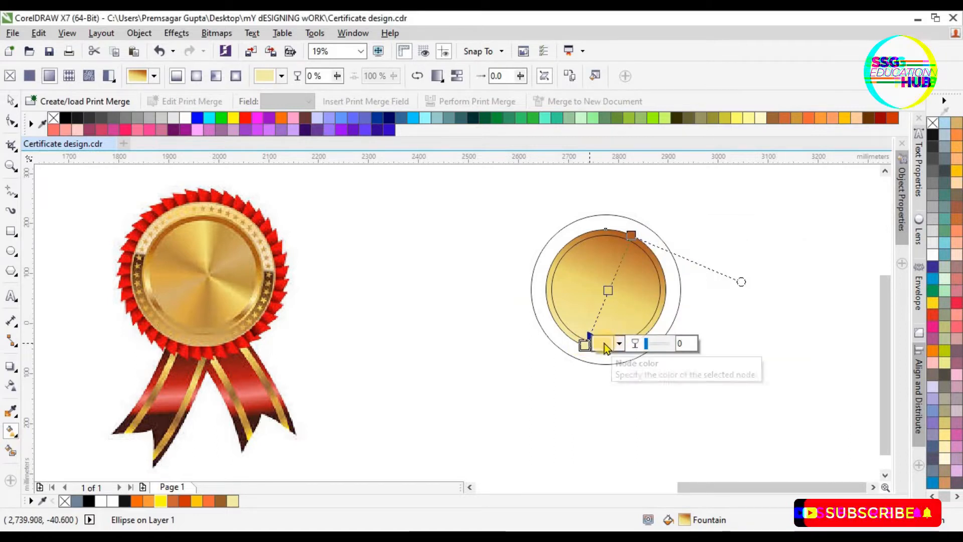
{"action": "left_click", "coordinate": [620, 346]}
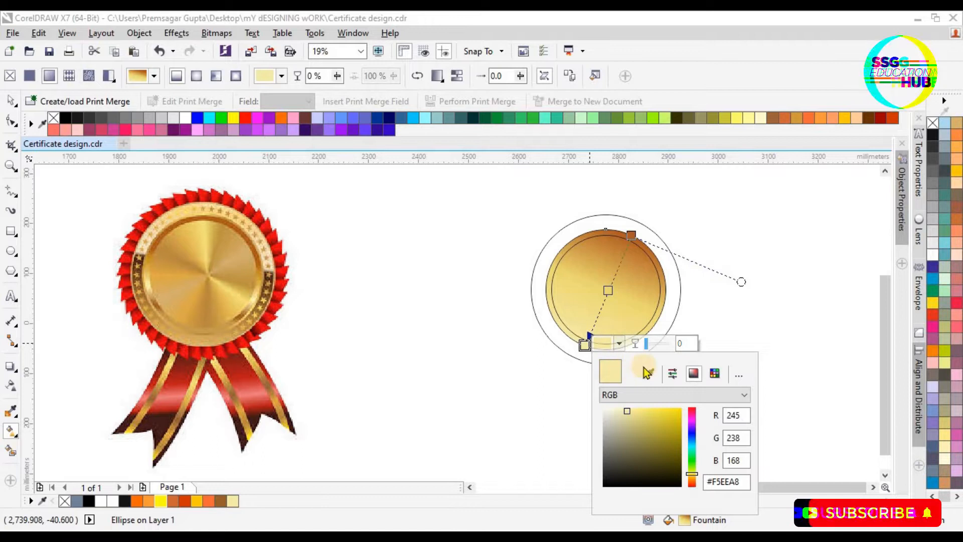
{"action": "left_click", "coordinate": [198, 328]}
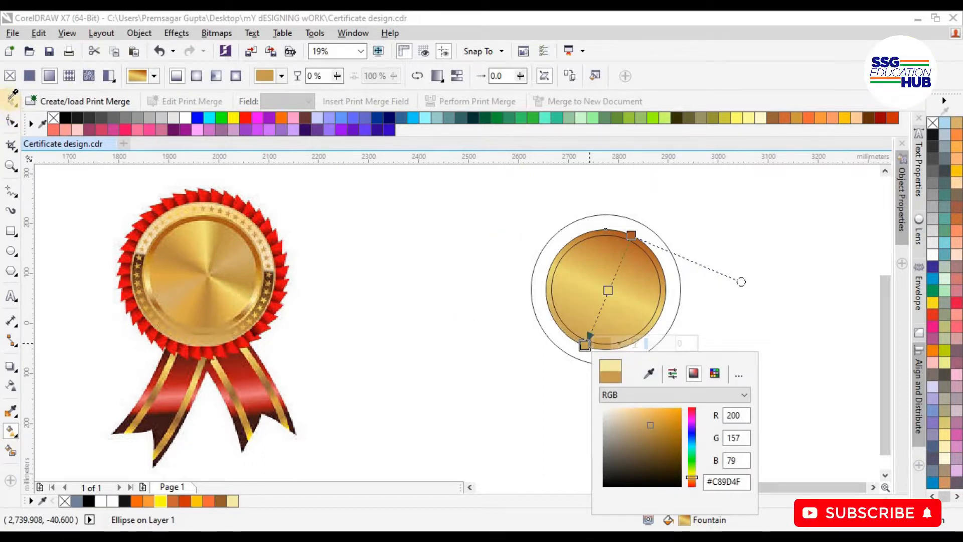
{"action": "left_click", "coordinate": [842, 18]}
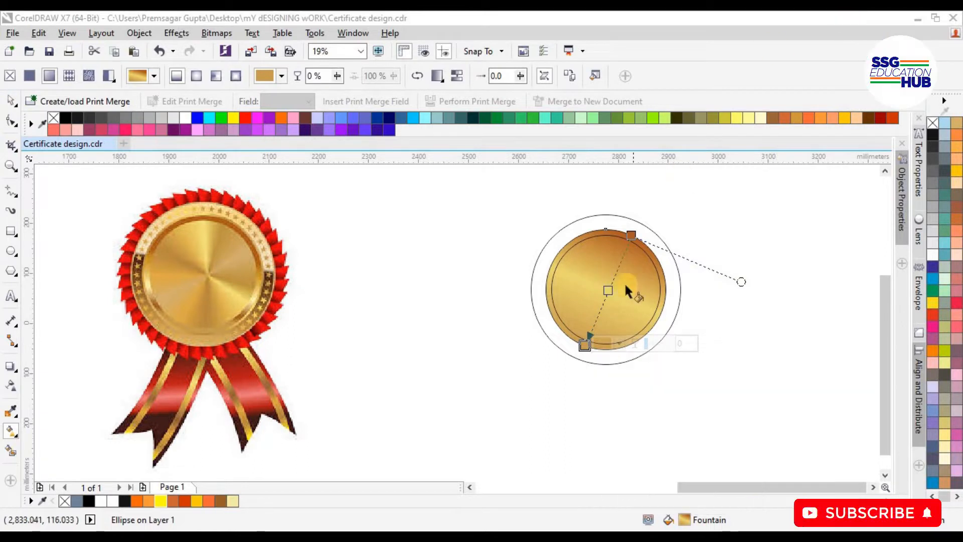
{"action": "left_click", "coordinate": [9, 96]}
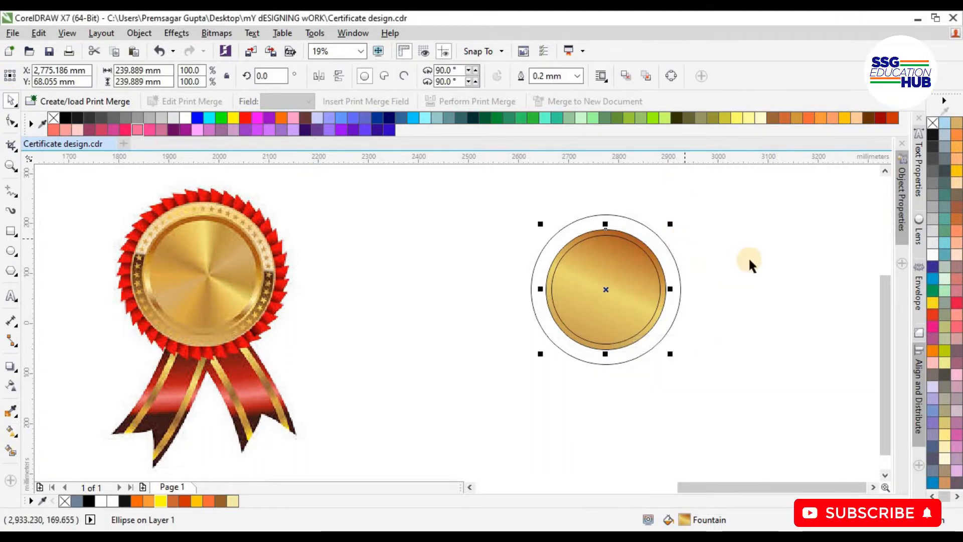
{"action": "left_click", "coordinate": [748, 257]}
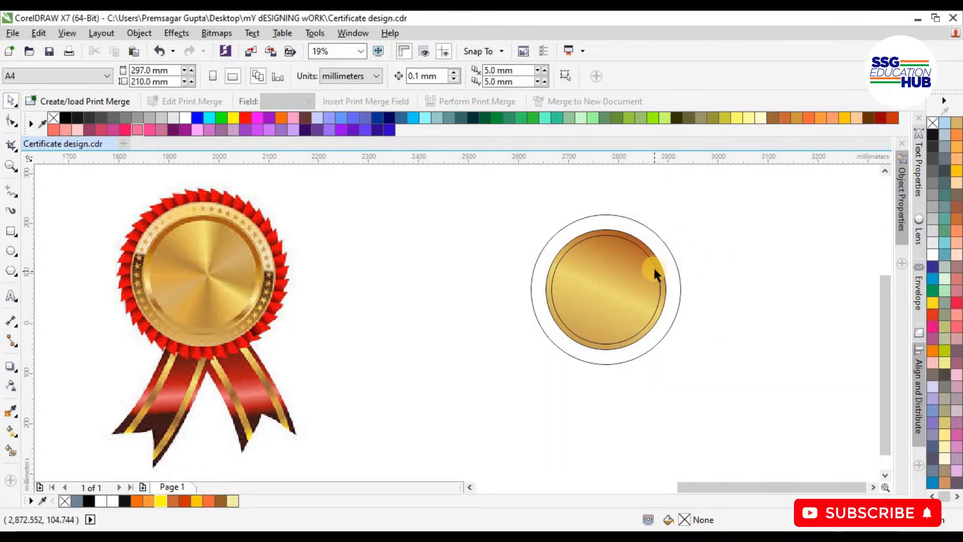
- Fill the innermost circle with brown #976027 and convert it to a rectangular fountain fill centred on the circle
{"action": "left_click", "coordinate": [655, 269]}
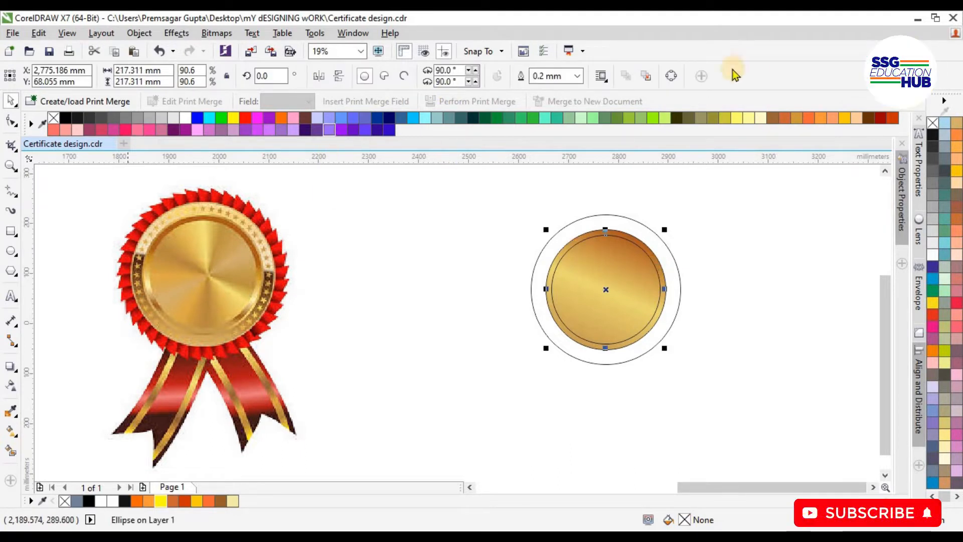
{"action": "left_click", "coordinate": [220, 502]}
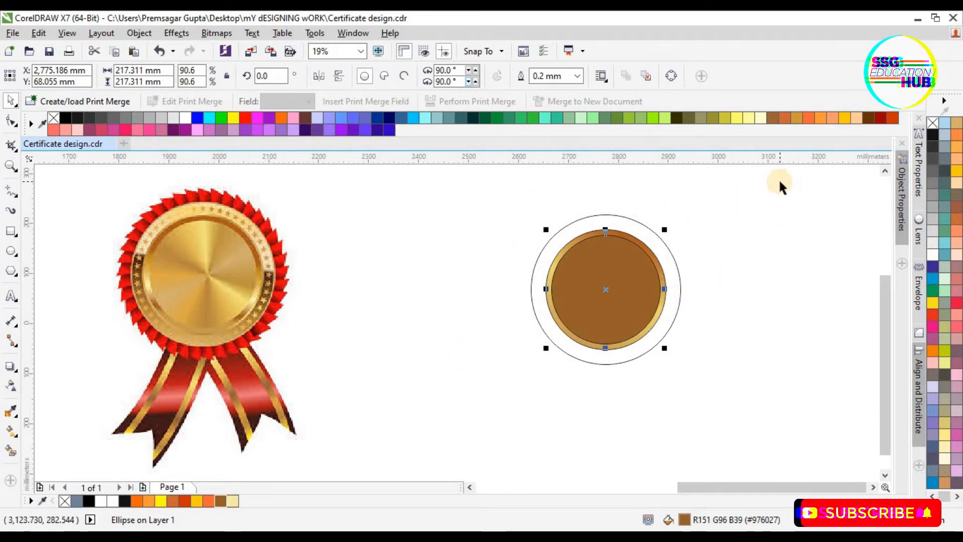
{"action": "key", "text": "g"}
{"action": "left_click_drag", "start_coordinate": [604, 283], "coordinate": [651, 298]}
{"action": "left_click", "coordinate": [217, 79]}
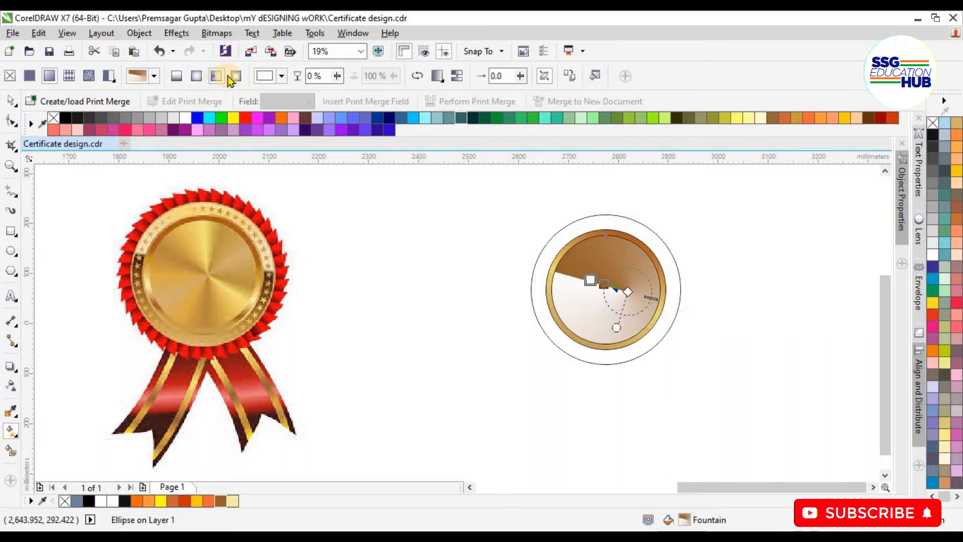
{"action": "left_click", "coordinate": [235, 77]}
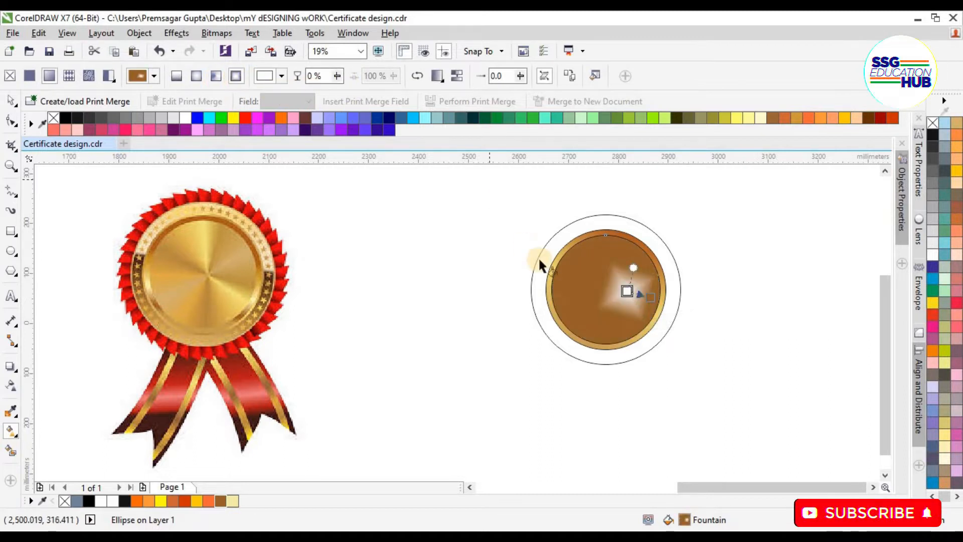
{"action": "left_click_drag", "start_coordinate": [627, 291], "coordinate": [605, 286]}
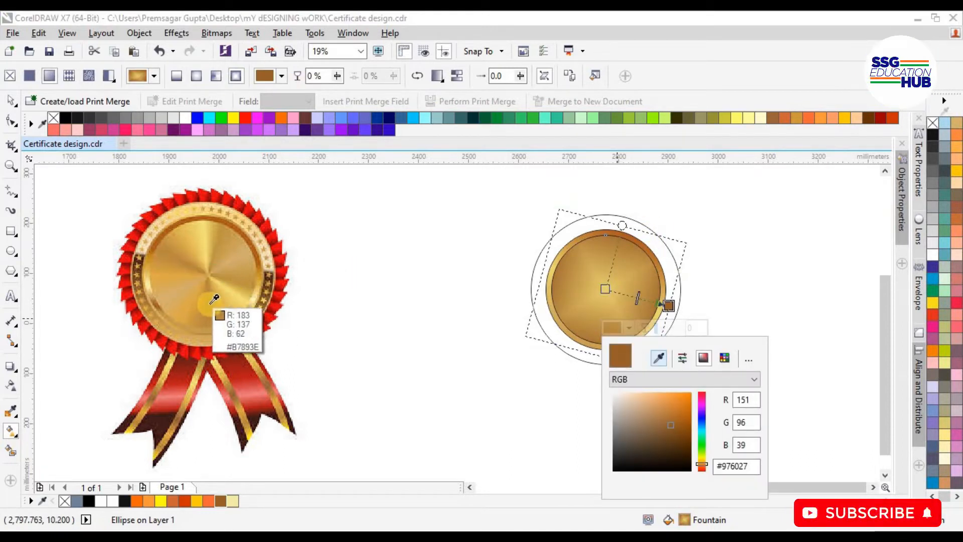
- Set the outer node of the innermost circle's gradient to gold #B88A3C, sampled from the reference medal's face
{"action": "left_click", "coordinate": [214, 299]}
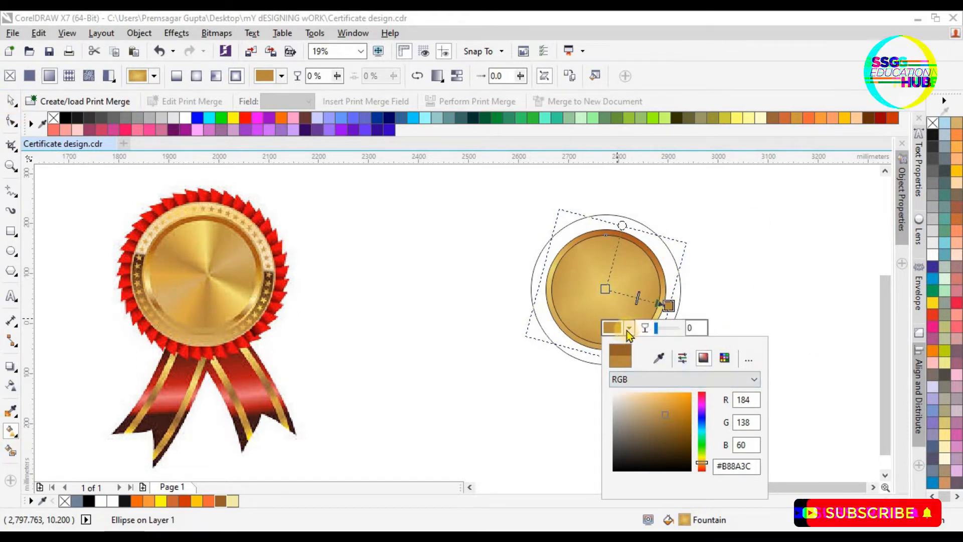
{"action": "left_click", "coordinate": [741, 263]}
{"action": "left_click", "coordinate": [12, 101]}
{"action": "left_click", "coordinate": [756, 223]}
{"action": "left_click", "coordinate": [629, 303]}
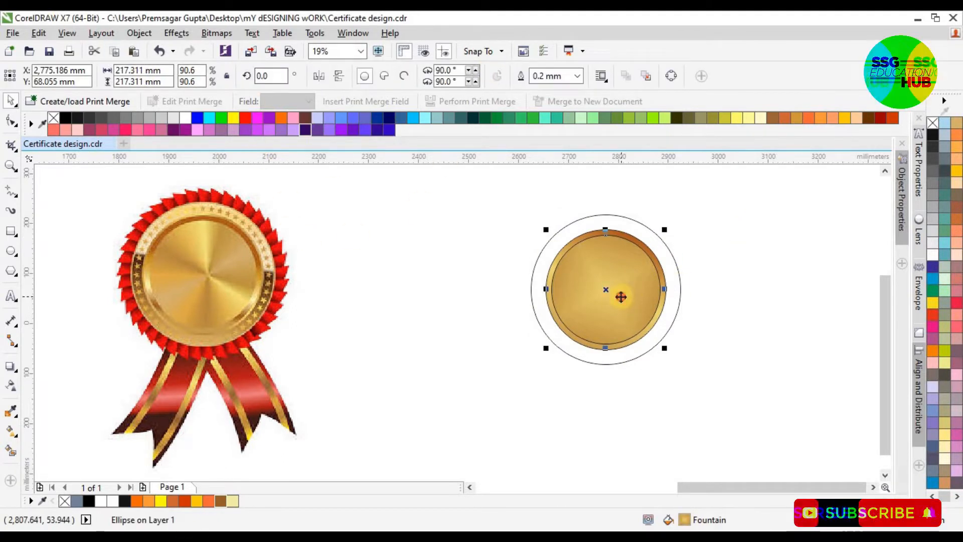
{"action": "left_click", "coordinate": [676, 277]}
{"action": "left_click", "coordinate": [667, 245]}
- Draw a five-pointed star about 24 by 23 mm beside the reference medal, filled brown #976027 without an outline
{"action": "left_click", "coordinate": [48, 269]}
{"action": "left_click", "coordinate": [20, 276]}
{"action": "left_click", "coordinate": [65, 282]}
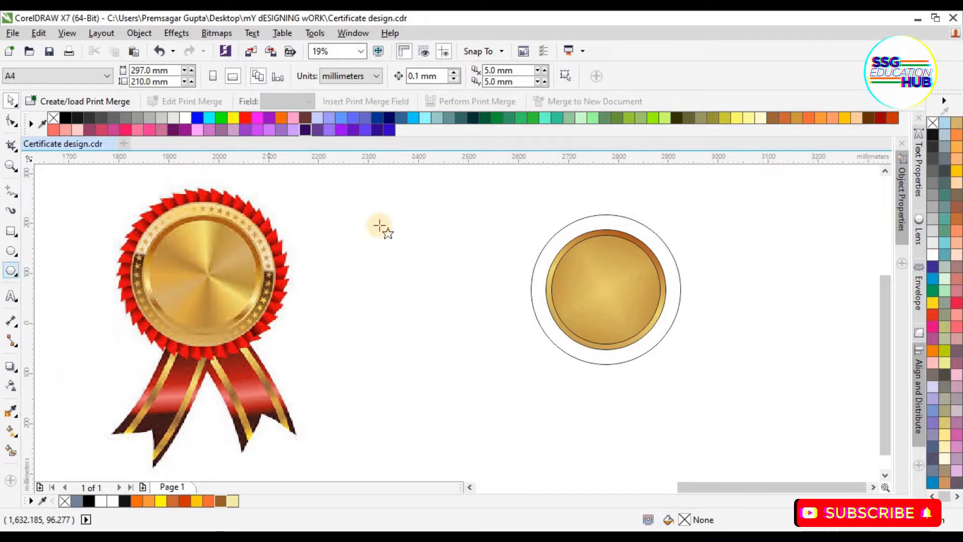
{"action": "left_click_drag", "start_coordinate": [365, 207], "coordinate": [375, 218]}
{"action": "left_click", "coordinate": [220, 500]}
{"action": "right_click", "coordinate": [54, 118]}
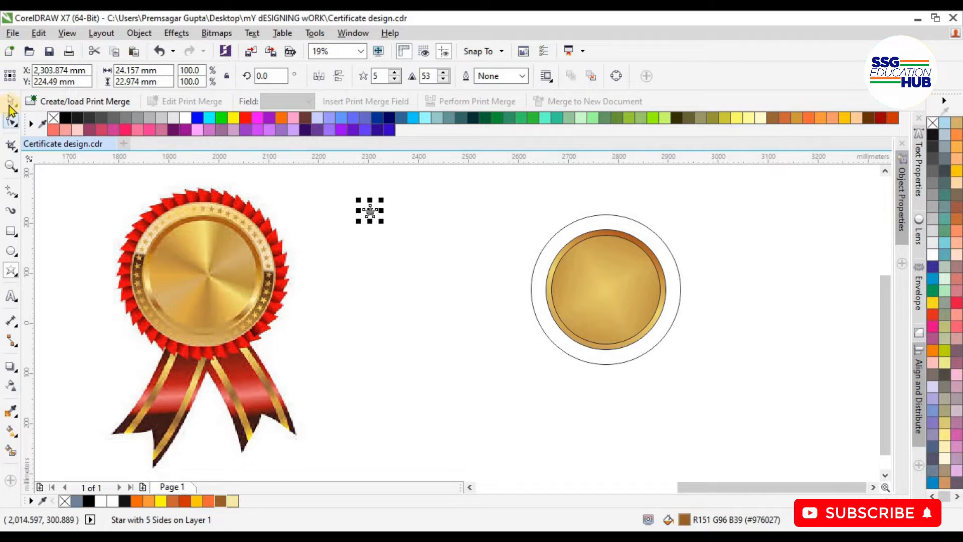
- Move the star into the white outer ring of the new medal, centred above the gold circles
{"action": "left_click", "coordinate": [374, 241]}
{"action": "left_click_drag", "start_coordinate": [371, 211], "coordinate": [673, 204]}
{"action": "scroll", "coordinate": [547, 227], "scroll_direction": "up", "scroll_amount": 2}
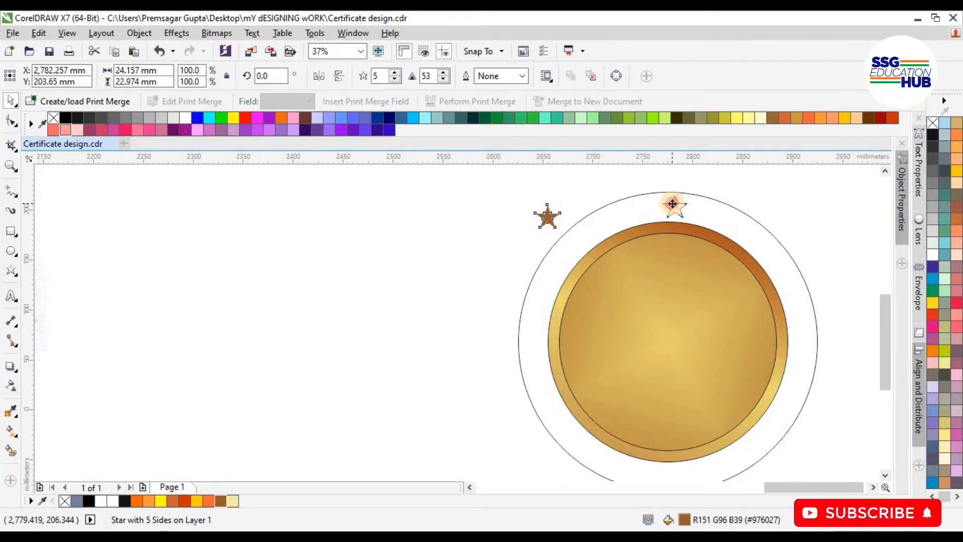
{"action": "left_click_drag", "start_coordinate": [670, 205], "coordinate": [671, 212]}
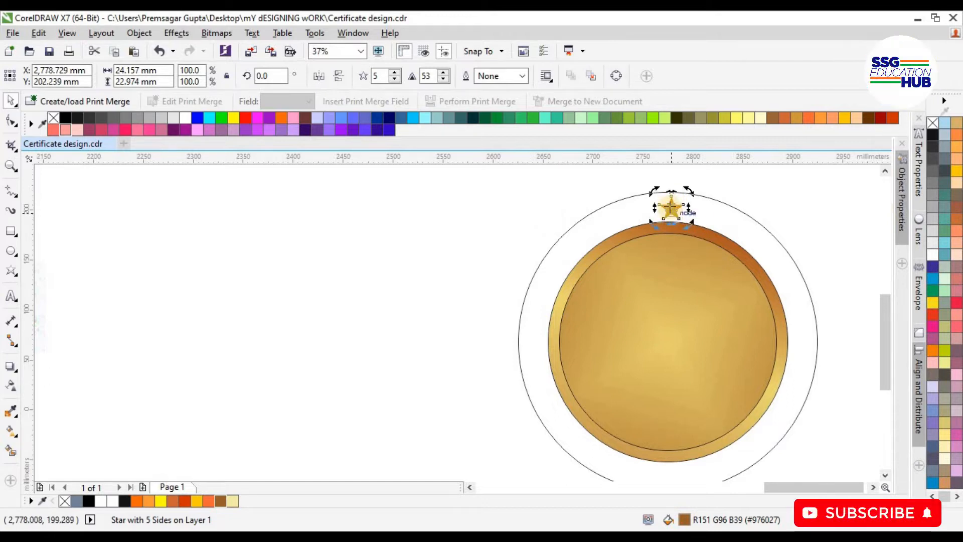
- Rotate a copy of the star about the circles' centre and repeat the duplication all the way around the outer ring
{"action": "left_click_drag", "start_coordinate": [686, 191], "coordinate": [722, 199]}
{"action": "key", "text": "ctrl+r"}
{"action": "key", "text": "ctrl+r"}
{"action": "key", "text": "ctrl+r"}
{"action": "key", "text": "ctrl+r"}
{"action": "key", "text": "ctrl+r"}
{"action": "key", "text": "ctrl+r"}
{"action": "key", "text": "ctrl+r"}
{"action": "key", "text": "ctrl+r"}
{"action": "key", "text": "ctrl+r"}
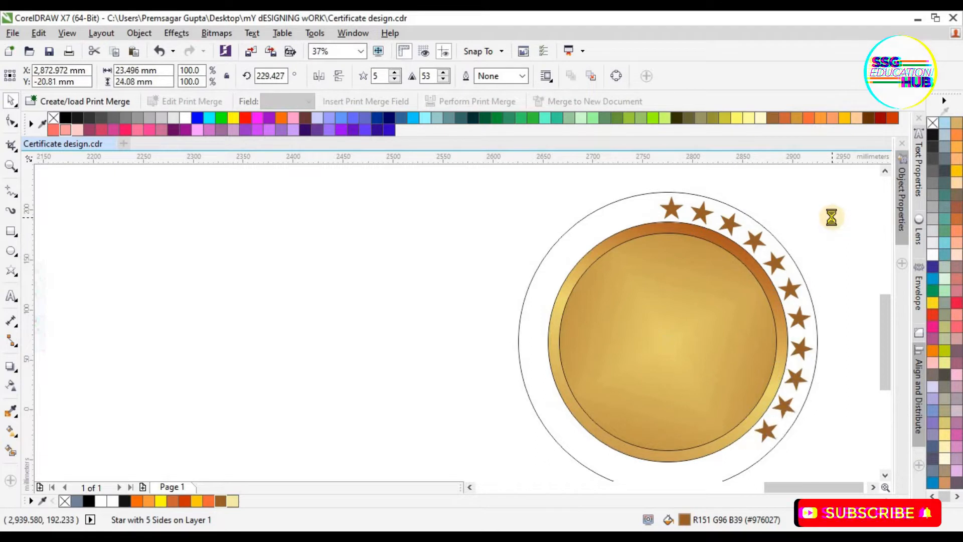
{"action": "key", "text": "ctrl+r"}
{"action": "key", "text": "ctrl+r"}
{"action": "key", "text": "ctrl+r"}
{"action": "key", "text": "ctrl+r"}
{"action": "key", "text": "ctrl+r"}
{"action": "key", "text": "ctrl+r"}
{"action": "key", "text": "ctrl+r"}
{"action": "key", "text": "ctrl+r"}
{"action": "key", "text": "ctrl+r"}
{"action": "key", "text": "ctrl+r"}
{"action": "key", "text": "ctrl+r"}
{"action": "key", "text": "ctrl+r"}
{"action": "key", "text": "ctrl+r"}
{"action": "key", "text": "ctrl+r"}
{"action": "key", "text": "ctrl+r"}
{"action": "key", "text": "ctrl+r"}
{"action": "key", "text": "ctrl+r"}
- Rotate the last star slightly about the circles' centre, away from the first star, to an angle of 8.857°
{"action": "left_click_drag", "start_coordinate": [637, 192], "coordinate": [631, 192]}
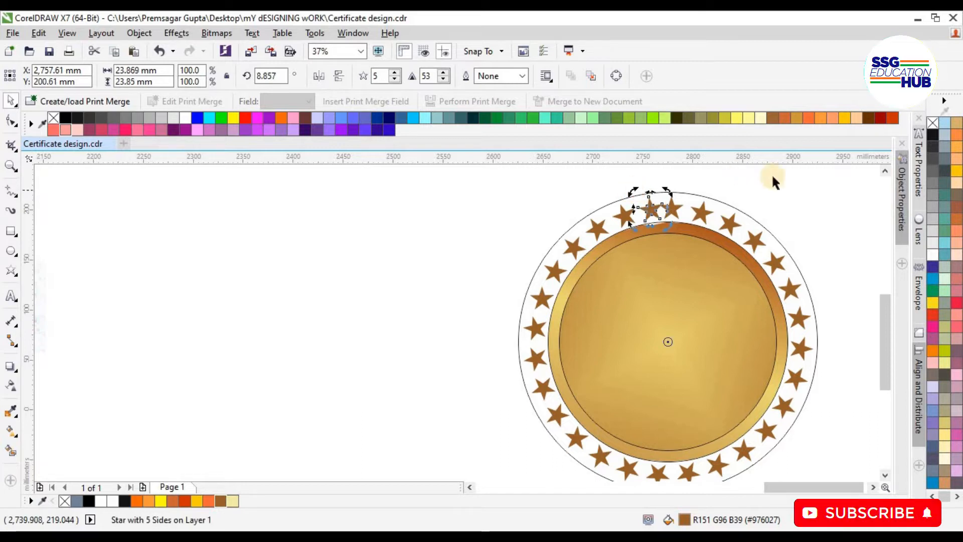
{"action": "left_click", "coordinate": [746, 176]}
{"action": "scroll", "coordinate": [736, 345], "scroll_direction": "down", "scroll_amount": 1}
{"action": "scroll", "coordinate": [748, 356], "scroll_direction": "up", "scroll_amount": 1}
{"action": "scroll", "coordinate": [748, 351], "scroll_direction": "down", "scroll_amount": 1}
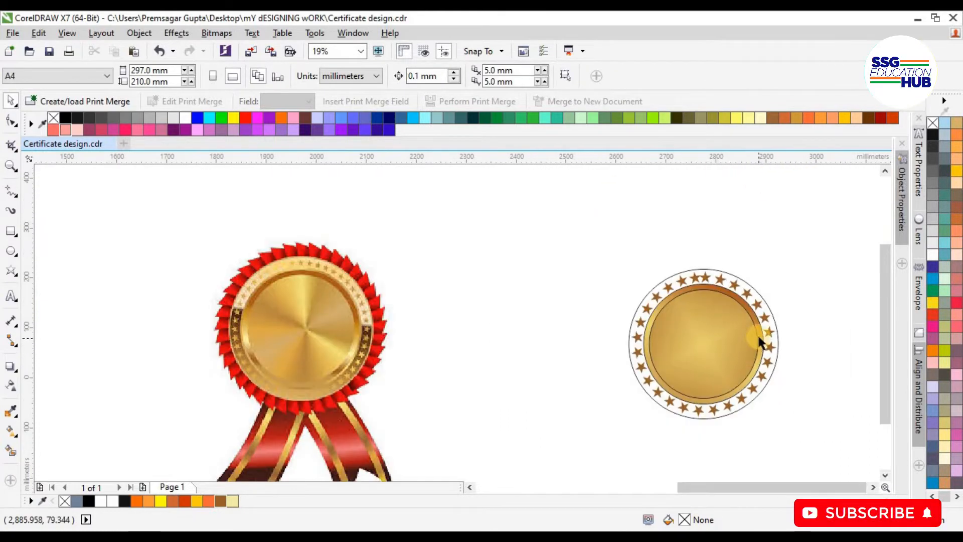
- Apply a vertical linear gradient to the new medal's outer circle, running from its top edge down to just below it
{"action": "scroll", "coordinate": [757, 333], "scroll_direction": "up", "scroll_amount": 1}
{"action": "left_click", "coordinate": [770, 262]}
{"action": "left_click", "coordinate": [12, 430]}
{"action": "left_click", "coordinate": [499, 363]}
{"action": "left_click_drag", "start_coordinate": [720, 219], "coordinate": [662, 203]}
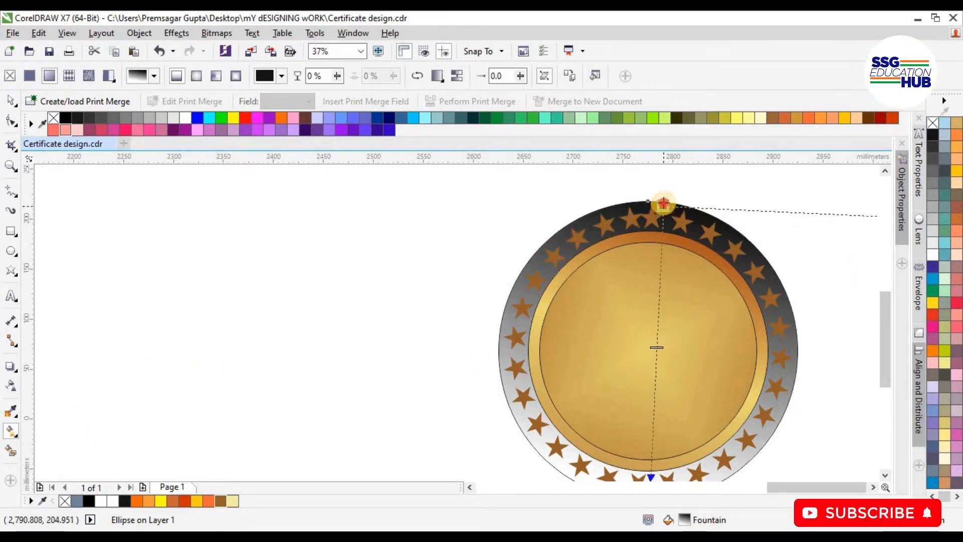
{"action": "left_click_drag", "start_coordinate": [887, 326], "coordinate": [887, 347]}
{"action": "left_click_drag", "start_coordinate": [650, 416], "coordinate": [655, 445]}
- Set the top colour of the outer circle's gradient to the brown-gold #C18438 sampled from the medal
{"action": "left_click_drag", "start_coordinate": [888, 347], "coordinate": [887, 319]}
{"action": "left_click", "coordinate": [660, 219]}
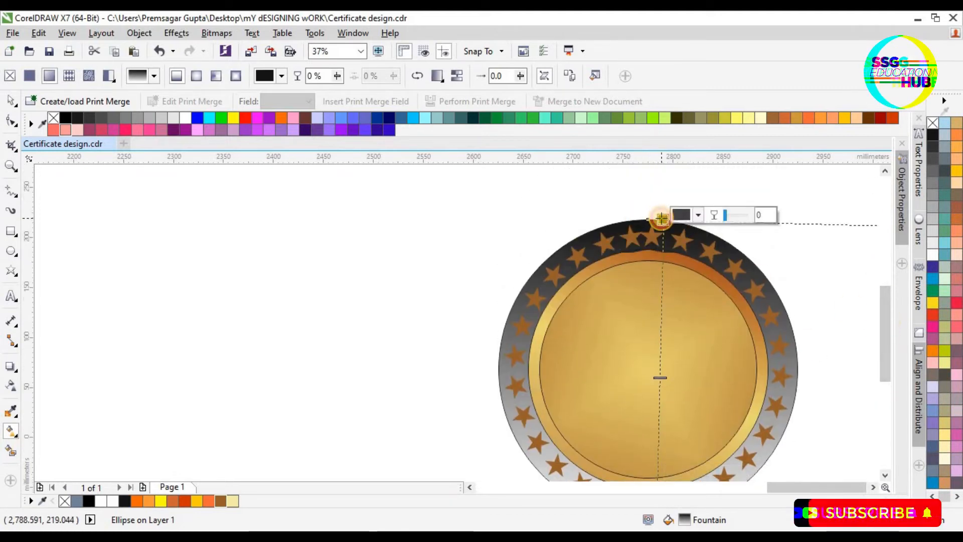
{"action": "left_click", "coordinate": [698, 214]}
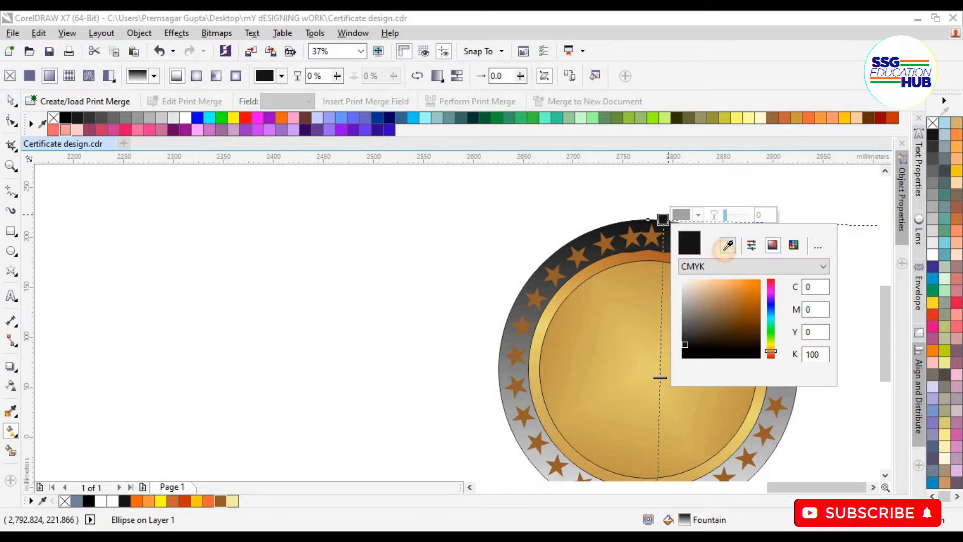
{"action": "left_click", "coordinate": [726, 246]}
{"action": "left_click", "coordinate": [610, 259]}
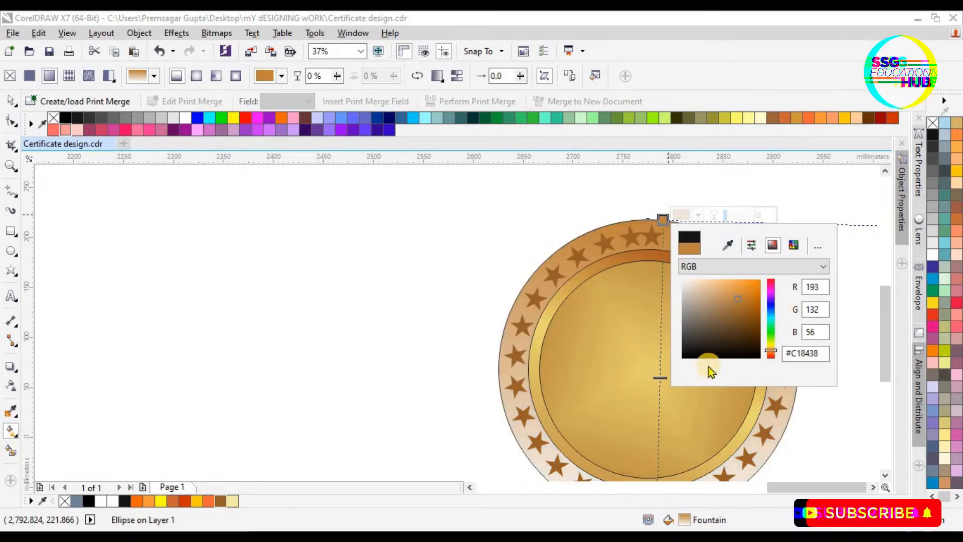
- Change the bottom colour of the outer circle's gradient from white to a light yellow gold sampled from the medal
{"action": "left_click_drag", "start_coordinate": [885, 314], "coordinate": [884, 349]}
{"action": "left_click", "coordinate": [655, 416]}
{"action": "left_click", "coordinate": [676, 412]}
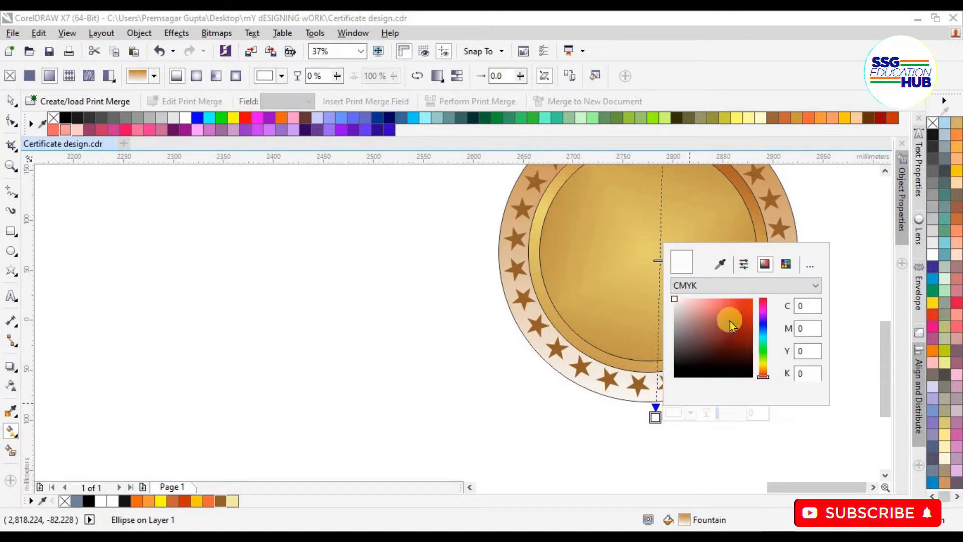
{"action": "left_click", "coordinate": [761, 367]}
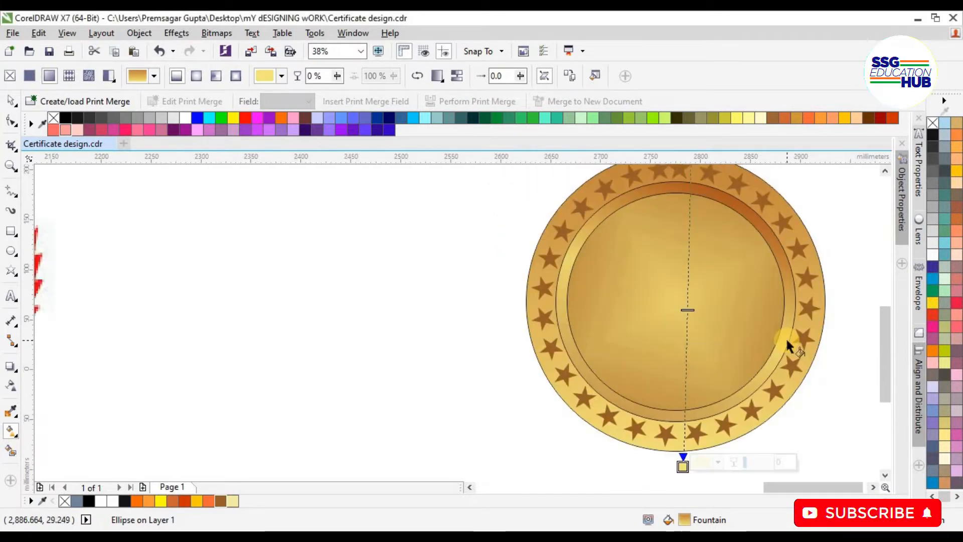
{"action": "scroll", "coordinate": [787, 340], "scroll_direction": "down", "scroll_amount": 1}
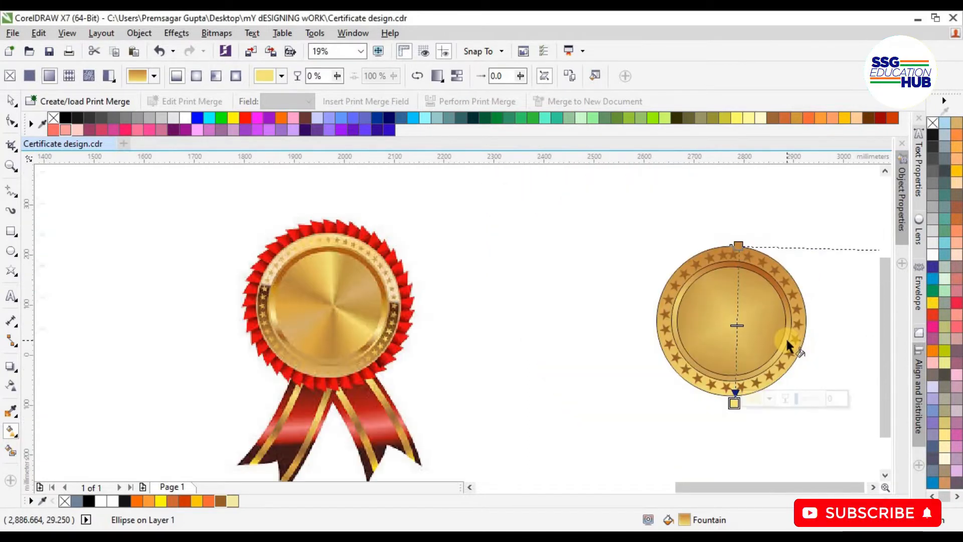
{"action": "scroll", "coordinate": [785, 337], "scroll_direction": "up", "scroll_amount": 1}
{"action": "scroll", "coordinate": [785, 337], "scroll_direction": "down", "scroll_amount": 1}
- Remove the outlines from all the circles of the new medal and deselect it
{"action": "left_click", "coordinate": [11, 101]}
{"action": "left_click_drag", "start_coordinate": [575, 220], "coordinate": [806, 386]}
{"action": "left_click", "coordinate": [827, 329]}
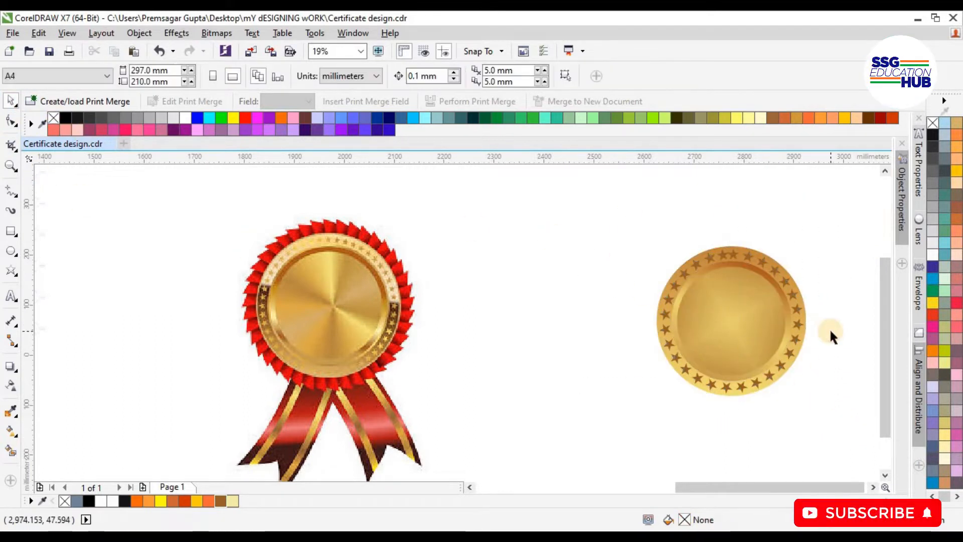
{"action": "scroll", "coordinate": [817, 329], "scroll_direction": "up", "scroll_amount": 1}
{"action": "scroll", "coordinate": [808, 324], "scroll_direction": "down", "scroll_amount": 1}
{"action": "scroll", "coordinate": [791, 315], "scroll_direction": "up", "scroll_amount": 1}
{"action": "scroll", "coordinate": [790, 314], "scroll_direction": "down", "scroll_amount": 1}
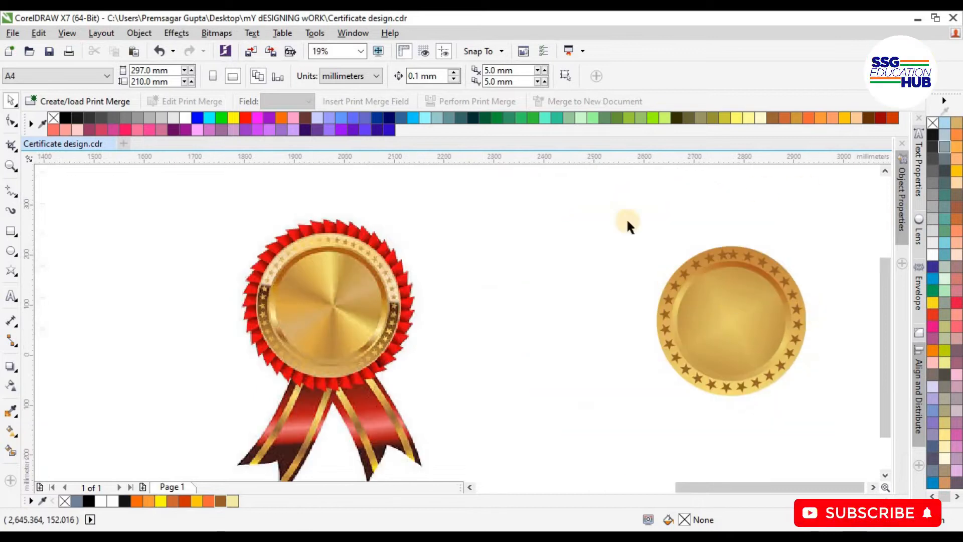
- Draw a rectangle about 54 by 58 mm between the medals, convert it to curves and slant its top edge down to the right
{"action": "left_click", "coordinate": [11, 230]}
{"action": "left_click_drag", "start_coordinate": [538, 228], "coordinate": [565, 257]}
{"action": "left_click", "coordinate": [11, 122]}
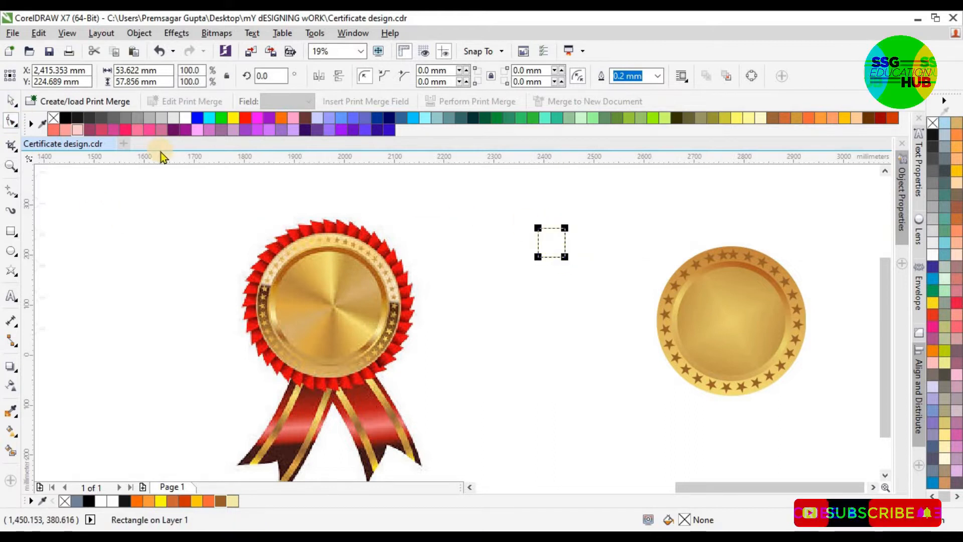
{"action": "key", "text": "ctrl+q"}
{"action": "left_click", "coordinate": [564, 228]}
- Move the slanted shape onto the top edge of the new medal, overlapping the star ring
{"action": "mouse_move", "coordinate": [561, 234]}
{"action": "left_mouse_down"}
{"action": "mouse_move", "coordinate": [560, 257]}
{"action": "mouse_move", "coordinate": [746, 243]}
{"action": "mouse_move", "coordinate": [725, 242]}
{"action": "left_mouse_up"}
{"action": "left_click", "coordinate": [11, 100]}
{"action": "key", "text": "Up"}
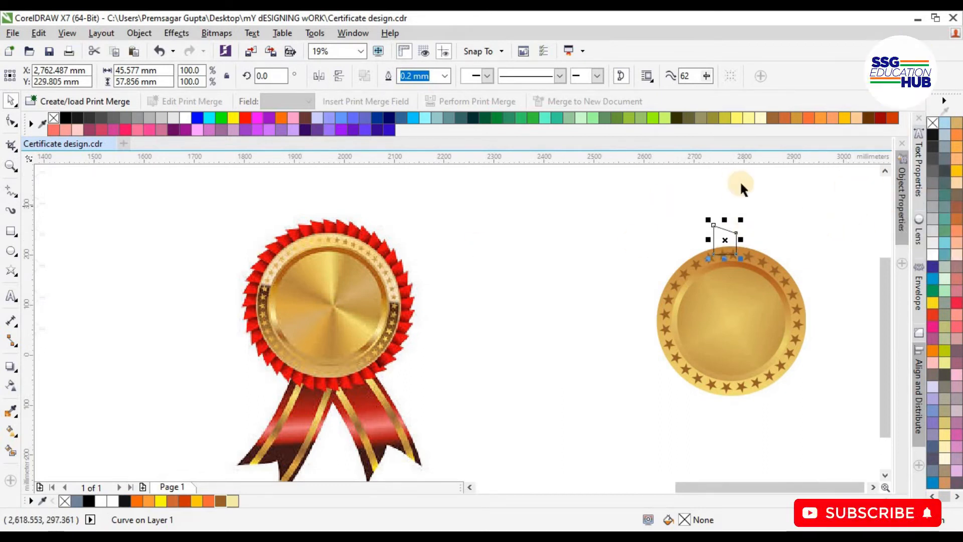
- Fill the slanted shape with a linear gradient from black on its left side to red on its right
{"action": "key", "text": "g"}
{"action": "left_click_drag", "start_coordinate": [717, 236], "coordinate": [736, 243]}
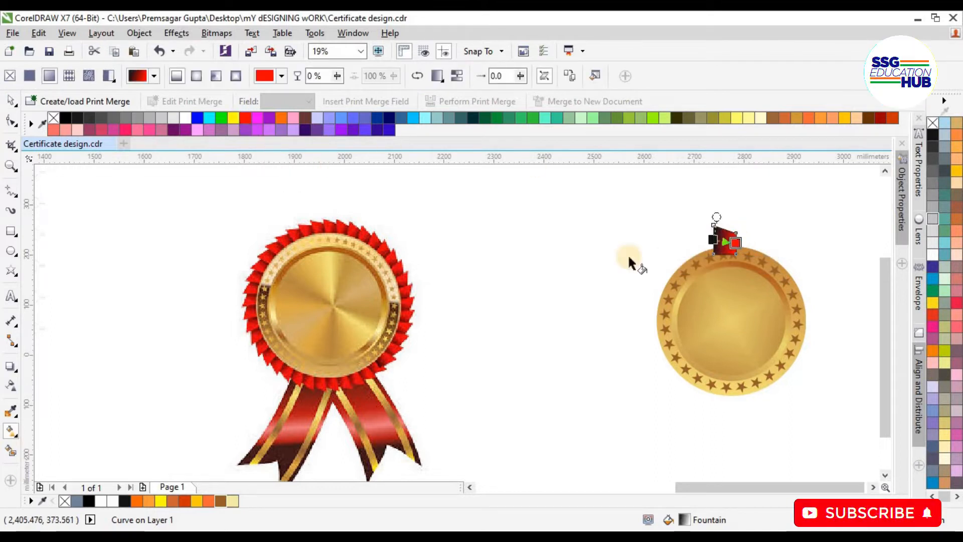
{"action": "left_click_drag", "start_coordinate": [712, 239], "coordinate": [706, 241]}
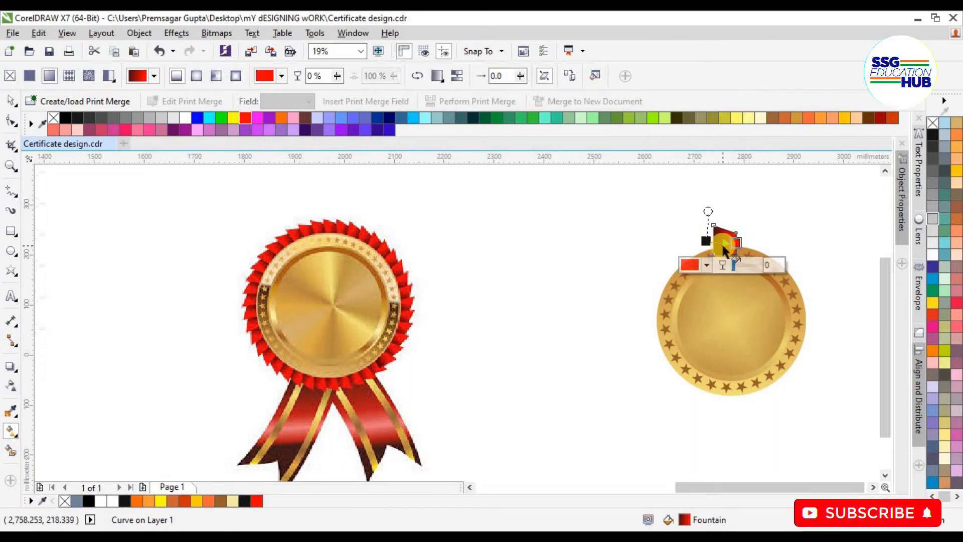
- Send the red shape behind the medal and remove its outline
{"action": "scroll", "coordinate": [722, 242], "scroll_direction": "up", "scroll_amount": 2}
{"action": "key", "text": "space"}
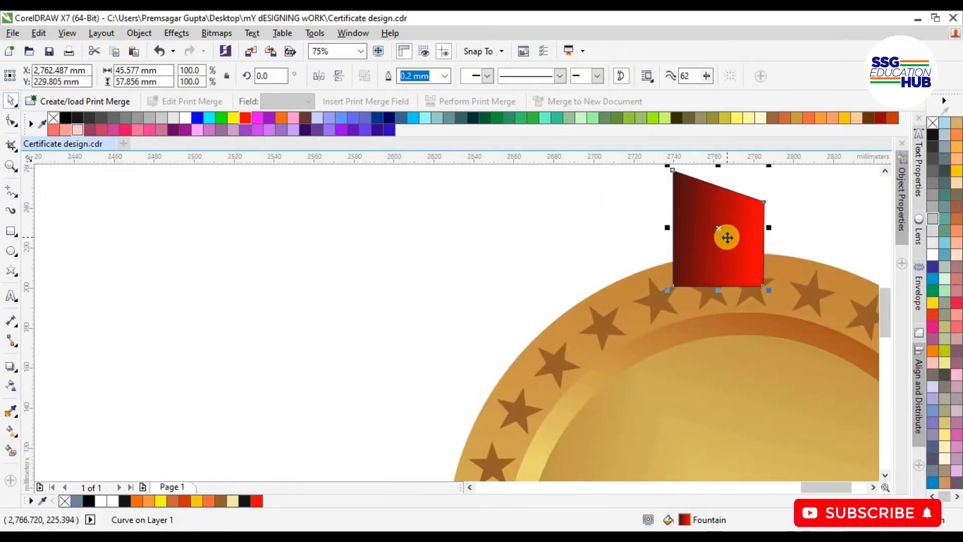
{"action": "right_click", "coordinate": [727, 234]}
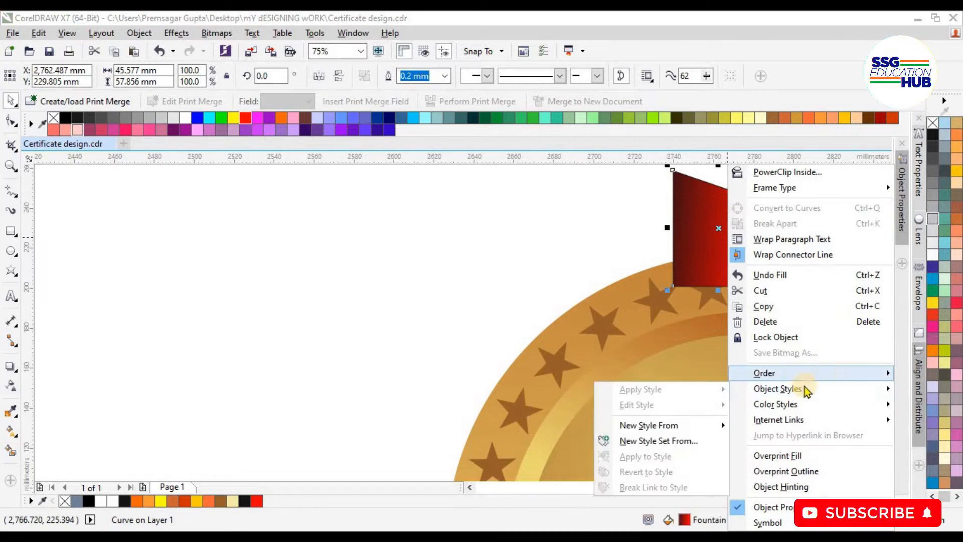
{"action": "mouse_move", "coordinate": [742, 373]}
{"action": "left_click", "coordinate": [700, 390]}
{"action": "right_click", "coordinate": [53, 118]}
- Create a copy of the red pleat rotated clockwise about the medal's centre, at an angle of 348.195°
{"action": "scroll", "coordinate": [760, 213], "scroll_direction": "down", "scroll_amount": 1}
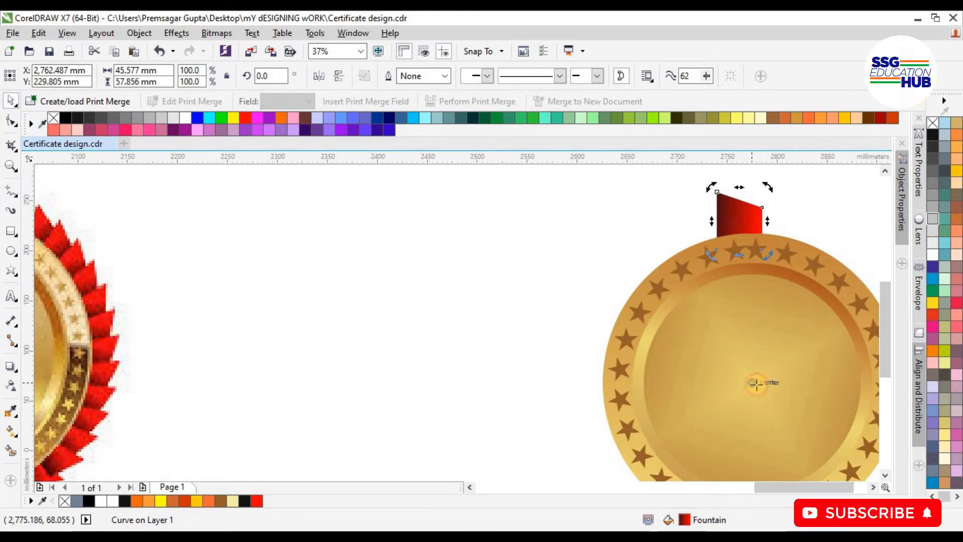
{"action": "left_click_drag", "start_coordinate": [771, 189], "coordinate": [809, 182]}
{"action": "scroll", "coordinate": [828, 203], "scroll_direction": "up", "scroll_amount": 4}
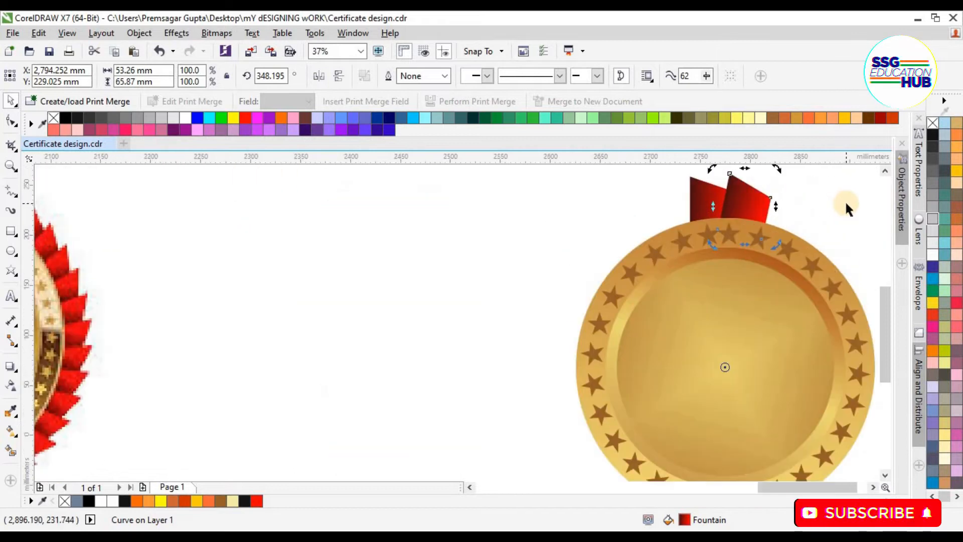
- Repeat the rotated duplication of the red pleat all the way around the medal
{"action": "scroll", "coordinate": [883, 311], "scroll_direction": "down", "scroll_amount": 1}
{"action": "scroll", "coordinate": [786, 377], "scroll_direction": "down", "scroll_amount": 2}
{"action": "left_click_drag", "start_coordinate": [799, 487], "coordinate": [810, 488]}
{"action": "key", "text": "ctrl+r"}
{"action": "key", "text": "ctrl+r"}
{"action": "key", "text": "ctrl+r"}
{"action": "key", "text": "ctrl+r"}
{"action": "key", "text": "ctrl+r"}
{"action": "key", "text": "ctrl+r"}
{"action": "key", "text": "ctrl+r"}
{"action": "key", "text": "ctrl+r"}
{"action": "key", "text": "ctrl+r"}
{"action": "key", "text": "ctrl+r"}
{"action": "key", "text": "ctrl+r"}
{"action": "key", "text": "ctrl+r"}
{"action": "key", "text": "ctrl+r"}
{"action": "key", "text": "ctrl+r"}
{"action": "key", "text": "ctrl+r"}
{"action": "key", "text": "ctrl+r"}
{"action": "key", "text": "ctrl+r"}
{"action": "key", "text": "ctrl+r"}
{"action": "key", "text": "ctrl+r"}
{"action": "key", "text": "ctrl+r"}
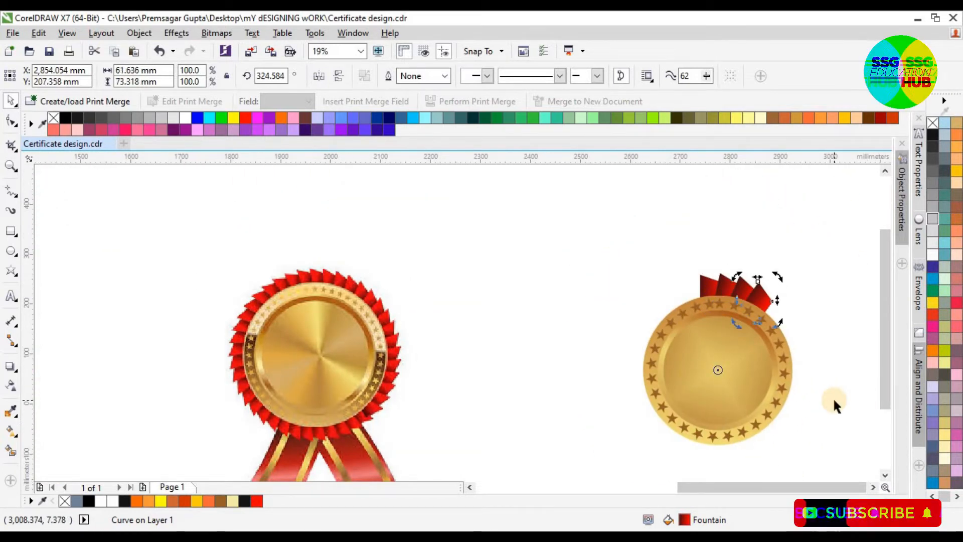
{"action": "key", "text": "ctrl+r"}
{"action": "key", "text": "ctrl+r"}
{"action": "key", "text": "ctrl+r"}
{"action": "key", "text": "ctrl+r"}
{"action": "key", "text": "ctrl+r"}
{"action": "key", "text": "ctrl+r"}
{"action": "key", "text": "ctrl+r"}
{"action": "key", "text": "ctrl+r"}
{"action": "key", "text": "ctrl+r"}
{"action": "key", "text": "ctrl+r"}
{"action": "key", "text": "ctrl+r"}
{"action": "key", "text": "ctrl+r"}
{"action": "key", "text": "ctrl+r"}
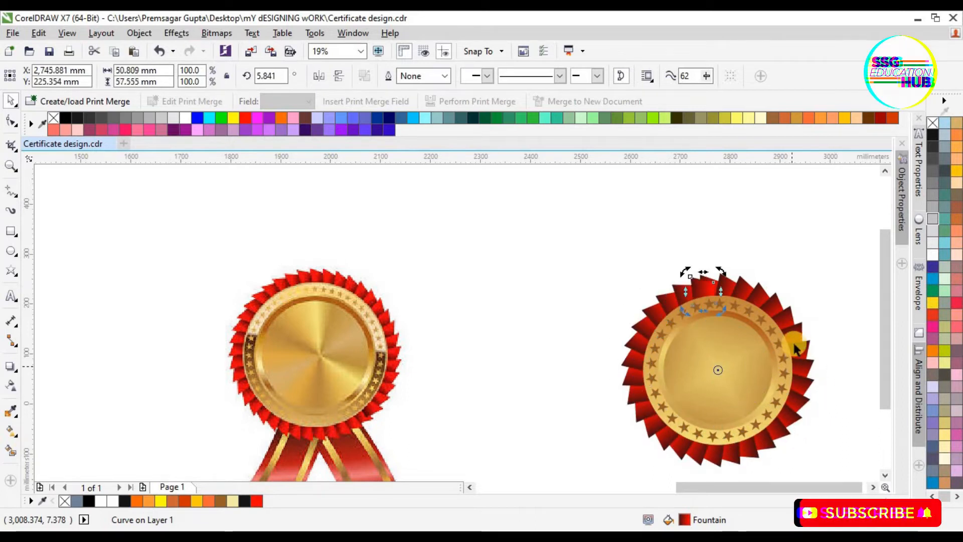
- Examine the ring of red pleats around the medal, especially where the first and last pleats meet
{"action": "scroll", "coordinate": [719, 315], "scroll_direction": "up", "scroll_amount": 2}
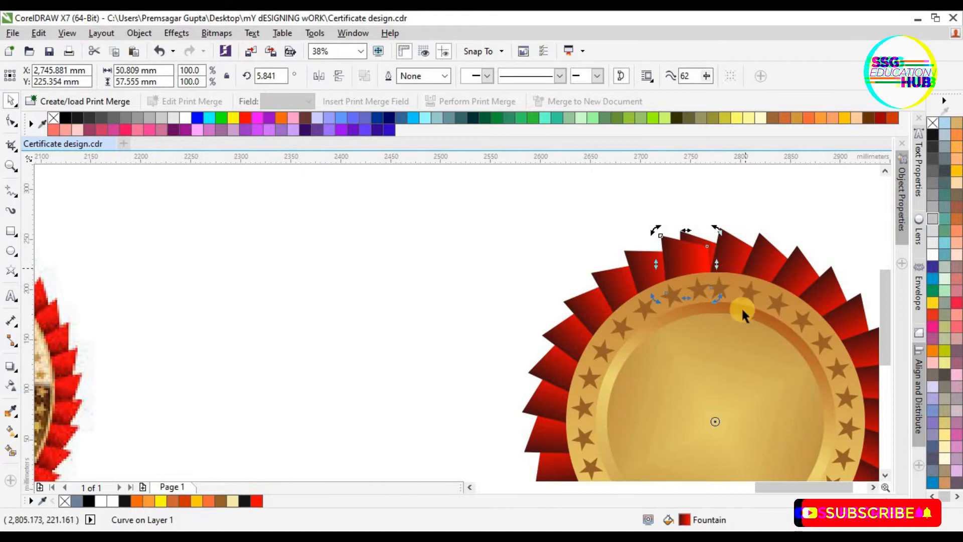
{"action": "left_click", "coordinate": [748, 186]}
{"action": "scroll", "coordinate": [748, 186], "scroll_direction": "down", "scroll_amount": 2}
{"action": "scroll", "coordinate": [782, 330], "scroll_direction": "up", "scroll_amount": 1}
{"action": "scroll", "coordinate": [783, 337], "scroll_direction": "down", "scroll_amount": 1}
{"action": "scroll", "coordinate": [778, 334], "scroll_direction": "up", "scroll_amount": 1}
{"action": "scroll", "coordinate": [775, 332], "scroll_direction": "down", "scroll_amount": 1}
{"action": "scroll", "coordinate": [769, 314], "scroll_direction": "up", "scroll_amount": 1}
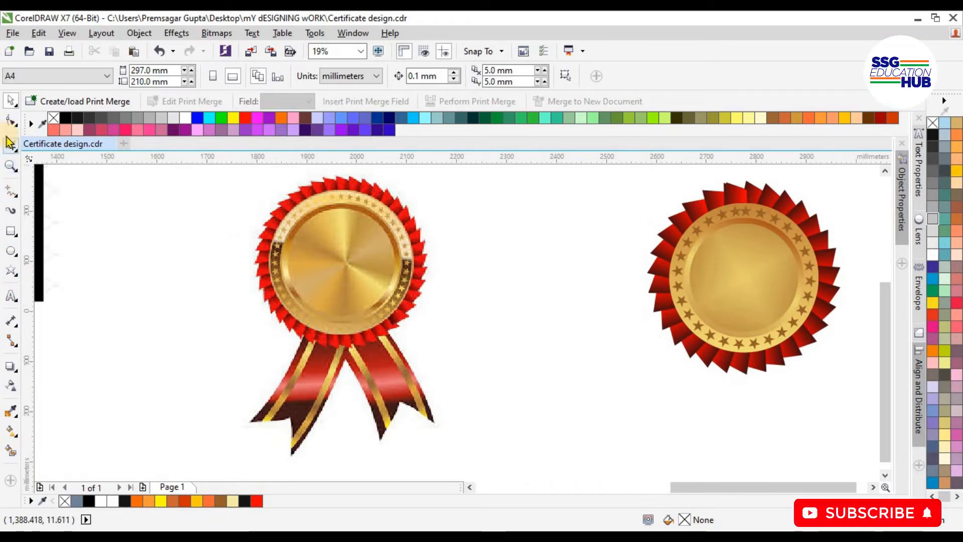
- Draw a rectangle about 95 by 303 mm between the medals, convert it to curves and pull its bottom midpoint up into a notch
{"action": "left_click", "coordinate": [11, 231]}
{"action": "mouse_move", "coordinate": [536, 247]}
{"action": "left_mouse_down"}
{"action": "mouse_move", "coordinate": [595, 370]}
{"action": "mouse_move", "coordinate": [581, 398]}
{"action": "left_mouse_up"}
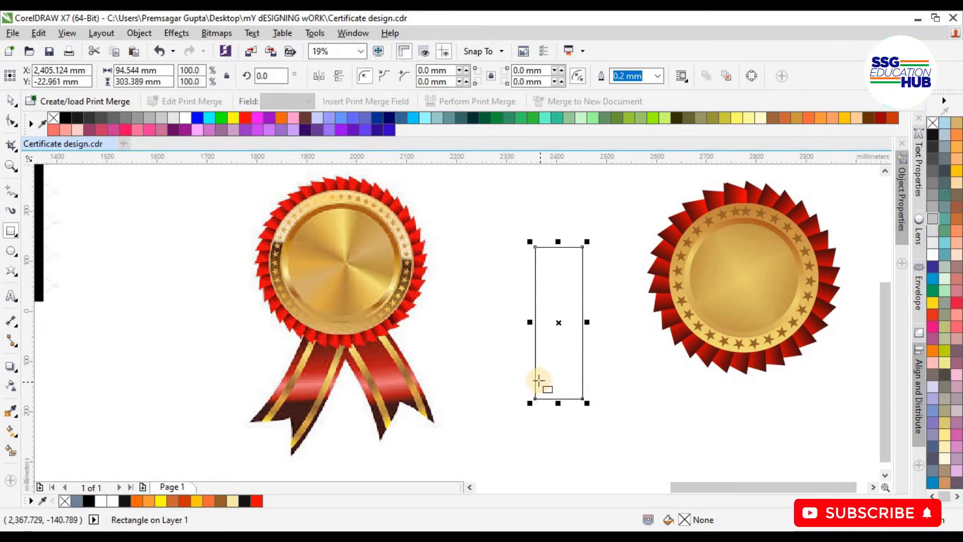
{"action": "left_click", "coordinate": [10, 122]}
{"action": "left_click", "coordinate": [557, 398]}
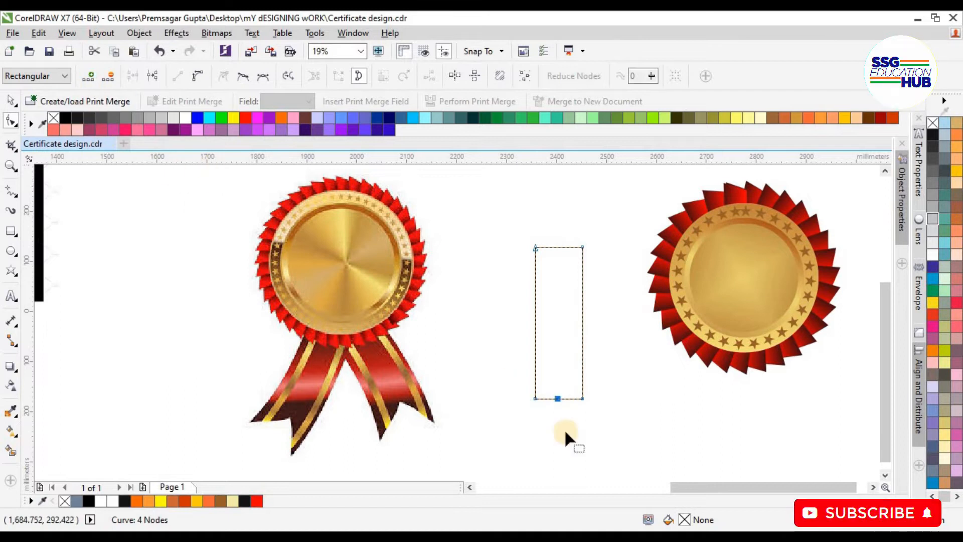
{"action": "double_click", "coordinate": [554, 397]}
{"action": "left_click_drag", "start_coordinate": [554, 397], "coordinate": [558, 359]}
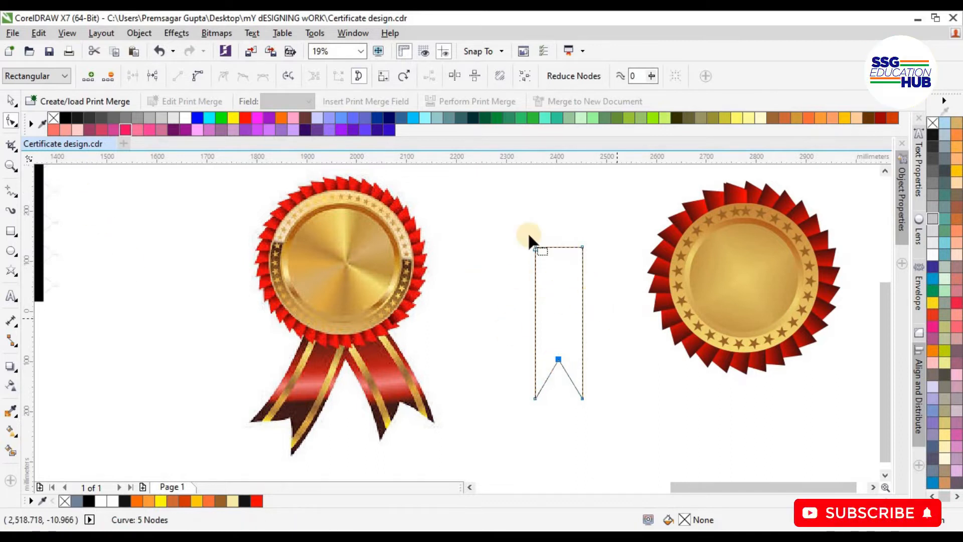
- Convert all the ribbon's segments to curves and bend both long sides slightly to the right
{"action": "left_click_drag", "start_coordinate": [509, 226], "coordinate": [597, 426]}
{"action": "left_click", "coordinate": [199, 77]}
{"action": "left_click", "coordinate": [538, 255]}
{"action": "left_click_drag", "start_coordinate": [534, 296], "coordinate": [544, 345]}
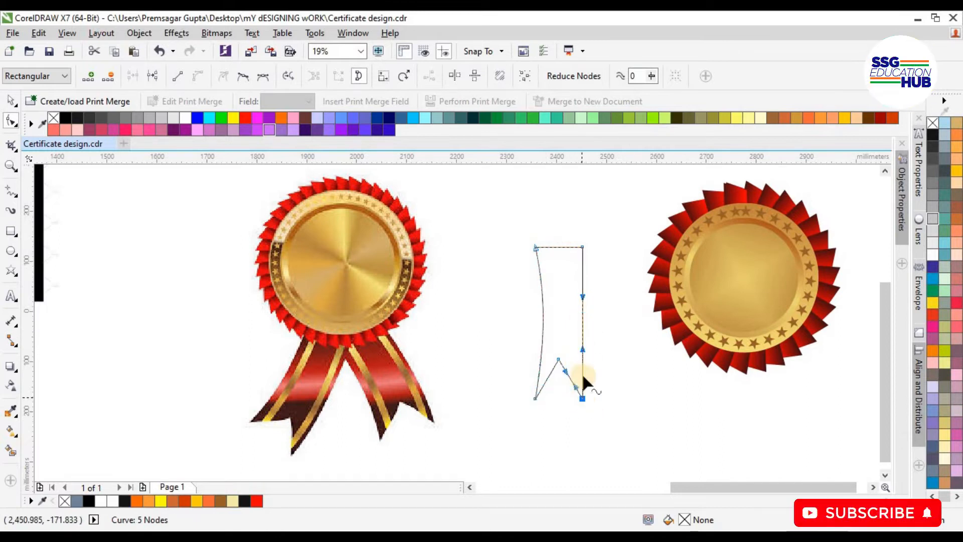
{"action": "mouse_move", "coordinate": [584, 347]}
{"action": "left_mouse_down"}
{"action": "mouse_move", "coordinate": [591, 357]}
{"action": "mouse_move", "coordinate": [587, 348]}
{"action": "left_mouse_up"}
{"action": "left_click_drag", "start_coordinate": [582, 297], "coordinate": [589, 294]}
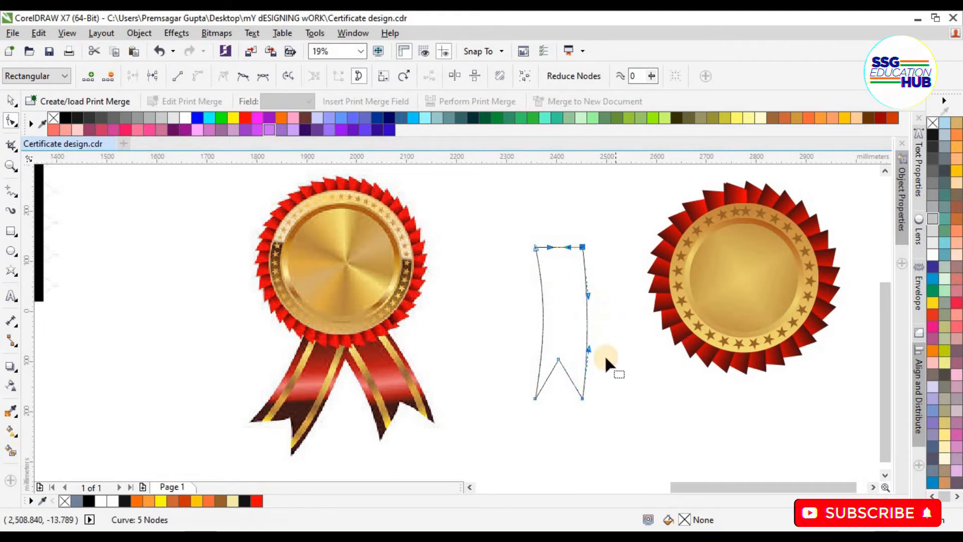
- Shift the tip of the ribbon's bottom notch slightly up and to the right and curve its right edge
{"action": "left_click", "coordinate": [579, 406]}
{"action": "left_click_drag", "start_coordinate": [561, 359], "coordinate": [570, 354]}
{"action": "left_click", "coordinate": [612, 426]}
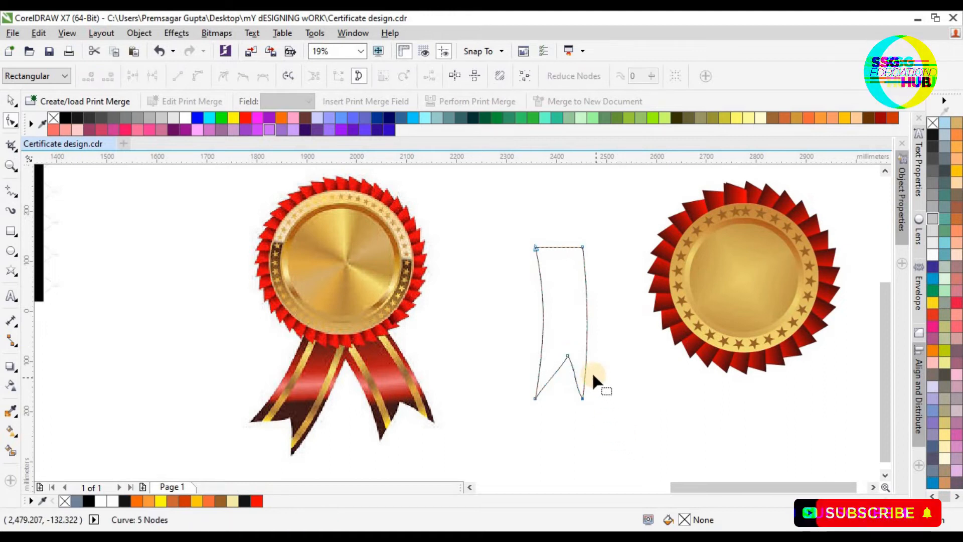
- Fill the ribbon with a vertical black, red, light grey, red, black gradient and remove its outline
{"action": "left_click", "coordinate": [8, 103]}
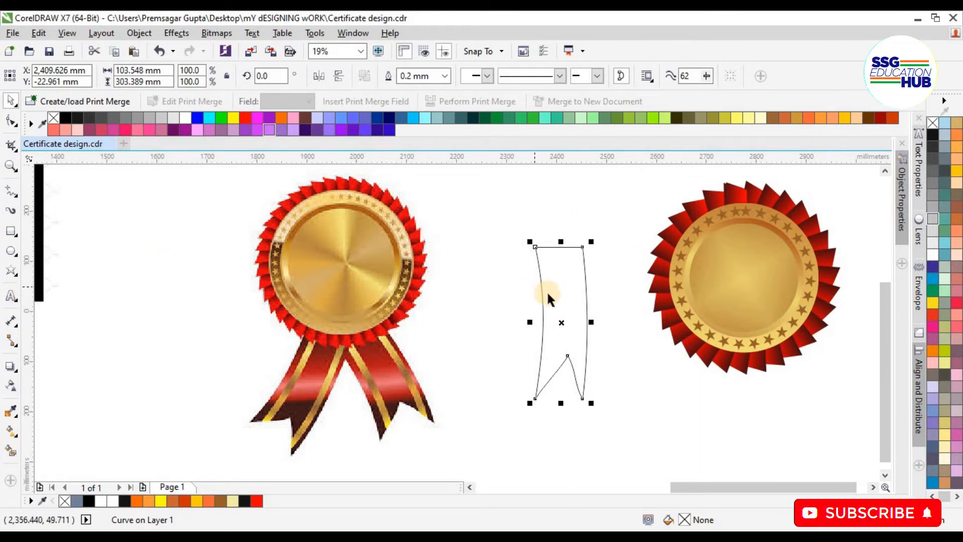
{"action": "key", "text": "g"}
{"action": "left_click_drag", "start_coordinate": [560, 253], "coordinate": [563, 232]}
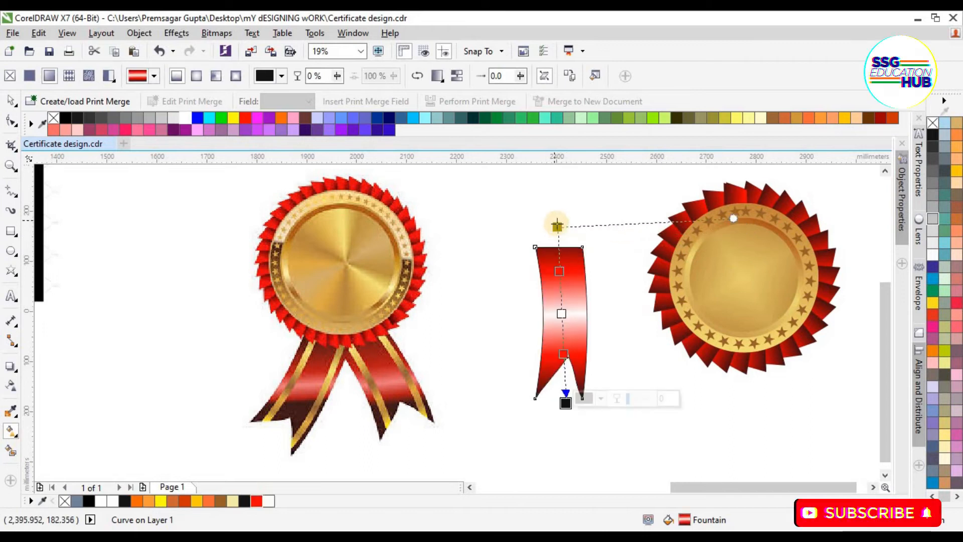
{"action": "left_click_drag", "start_coordinate": [555, 221], "coordinate": [558, 238]}
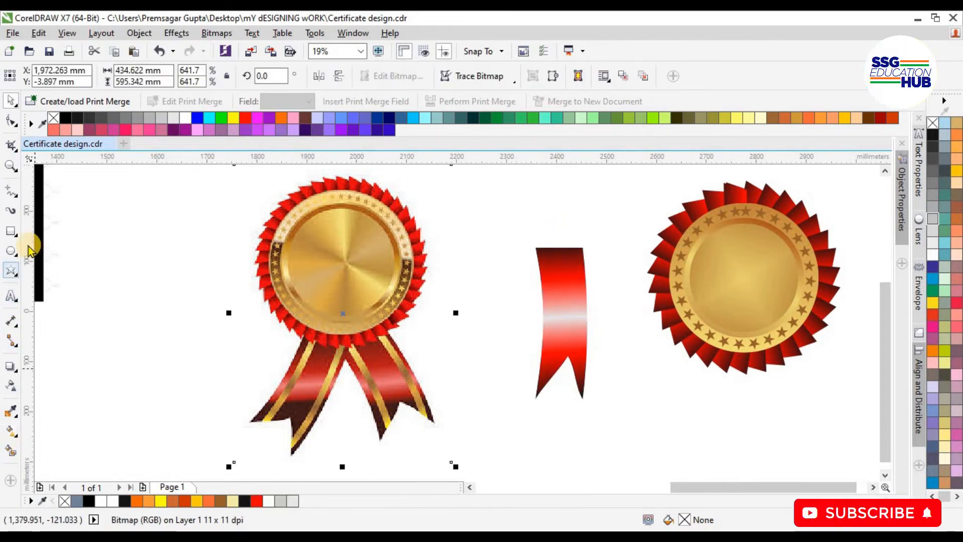
- Draw a narrow vertical stripe over the ribbon's left side, slightly longer than the ribbon, and convert it to curves
{"action": "left_click", "coordinate": [11, 231]}
{"action": "left_click_drag", "start_coordinate": [543, 239], "coordinate": [552, 403]}
{"action": "scroll", "coordinate": [548, 374], "scroll_direction": "up", "scroll_amount": 2}
{"action": "scroll", "coordinate": [548, 372], "scroll_direction": "down", "scroll_amount": 2}
{"action": "key", "text": "ctrl+q"}
- Convert the narrow stripe's segments to curves and bend its long sides to follow the ribbon's left edge
{"action": "left_click", "coordinate": [12, 120]}
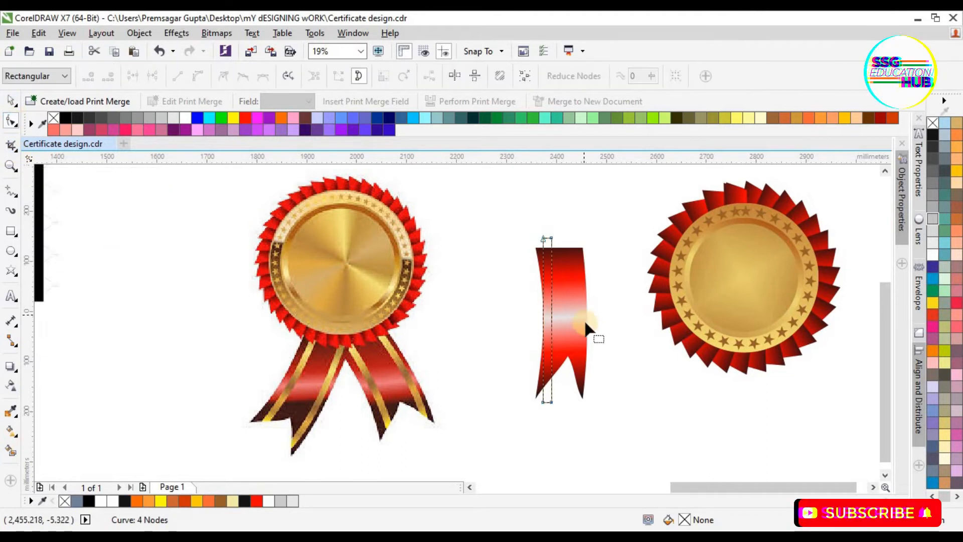
{"action": "scroll", "coordinate": [551, 373], "scroll_direction": "up", "scroll_amount": 2}
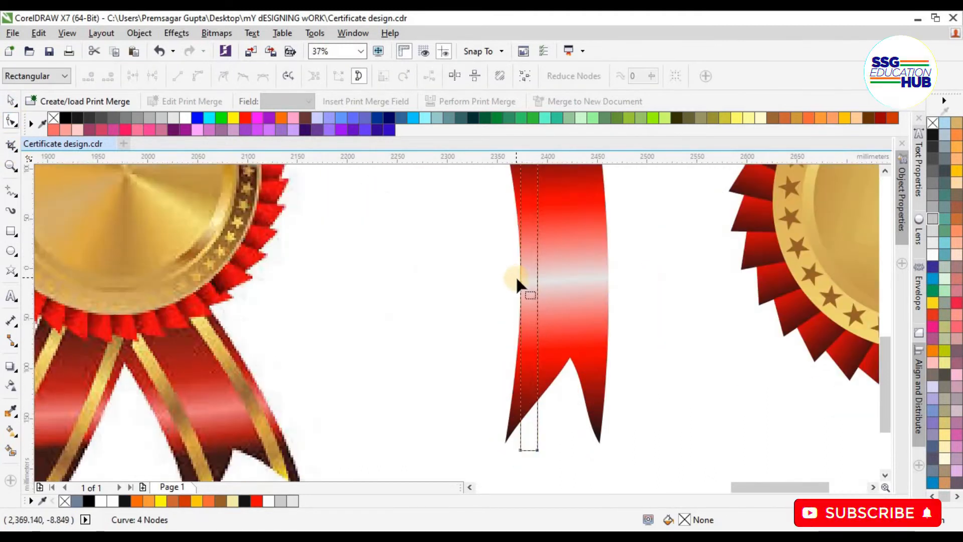
{"action": "scroll", "coordinate": [516, 276], "scroll_direction": "down", "scroll_amount": 2}
{"action": "left_click_drag", "start_coordinate": [546, 377], "coordinate": [546, 379]}
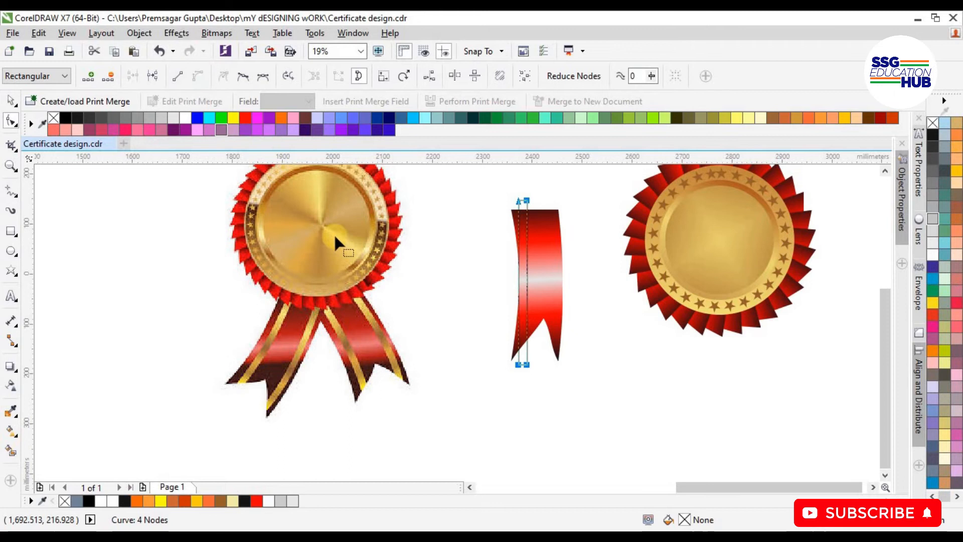
{"action": "scroll", "coordinate": [540, 287], "scroll_direction": "up", "scroll_amount": 1}
{"action": "scroll", "coordinate": [543, 297], "scroll_direction": "down", "scroll_amount": 1}
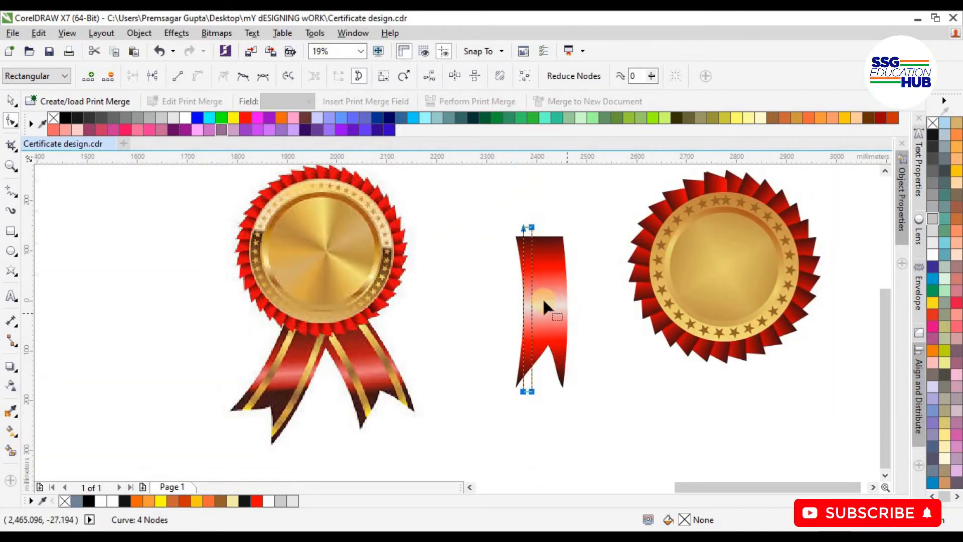
{"action": "left_click_drag", "start_coordinate": [531, 298], "coordinate": [527, 304]}
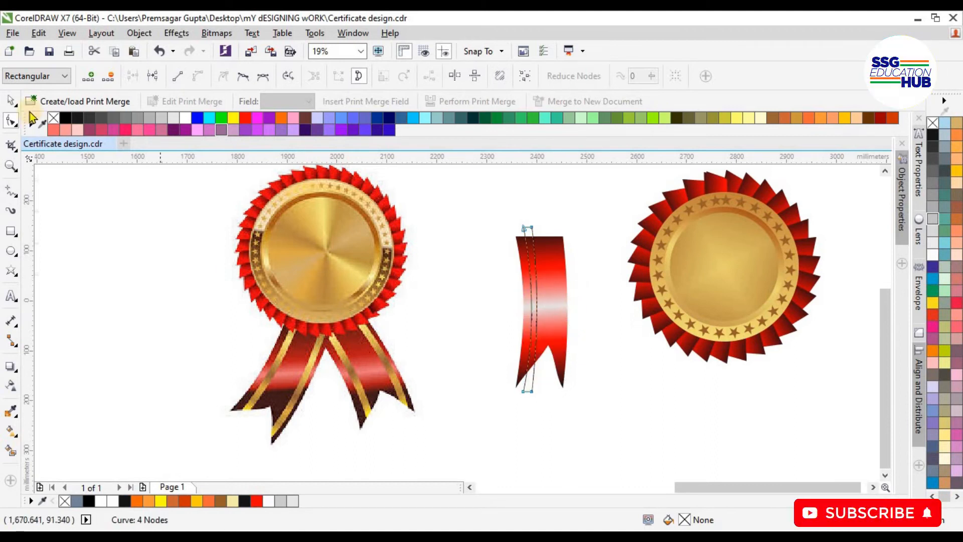
- Duplicate the curved stripe onto the ribbon's right side and smart-fill both stripe areas inside the ribbon with blue-grey and no outline
{"action": "left_click", "coordinate": [11, 100]}
{"action": "left_click_drag", "start_coordinate": [522, 301], "coordinate": [559, 296]}
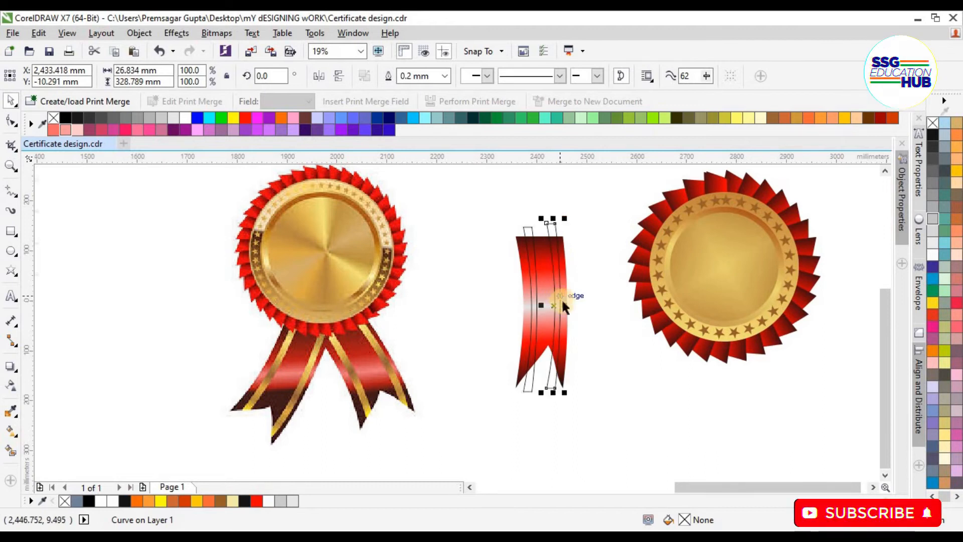
{"action": "left_click", "coordinate": [11, 450]}
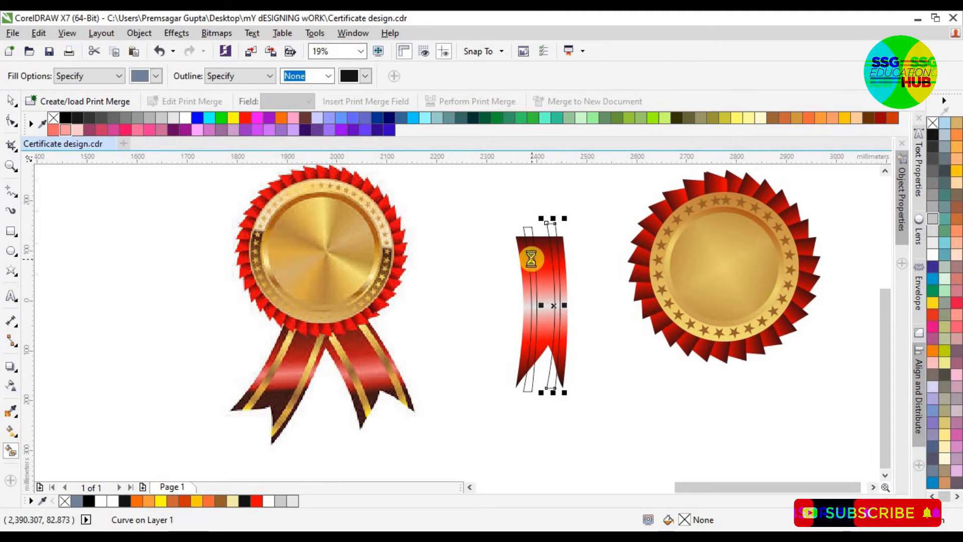
{"action": "left_click", "coordinate": [12, 100]}
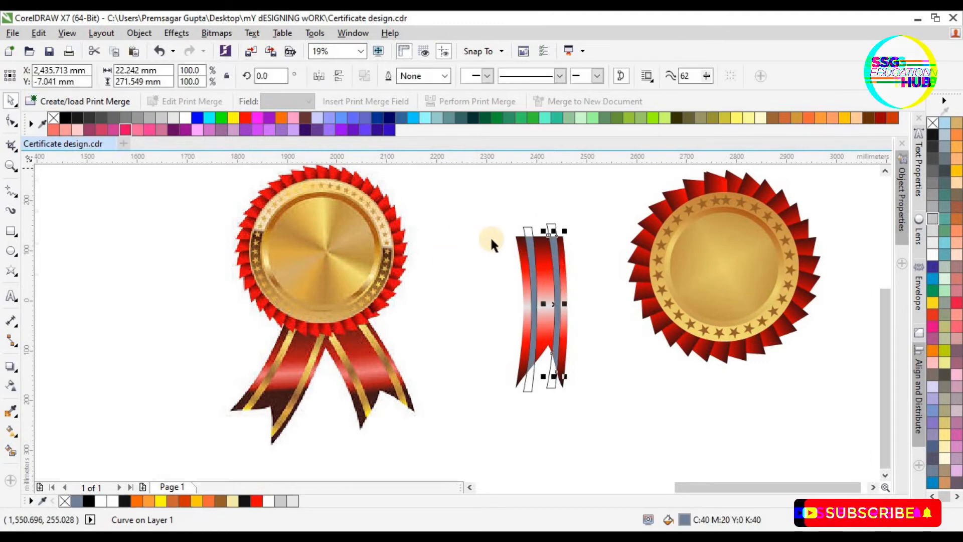
- Delete the two original unfilled stripe outlines that extend beyond the ribbon, keeping the filled stripes
{"action": "left_click", "coordinate": [556, 225]}
{"action": "key", "text": "Delete"}
{"action": "left_click", "coordinate": [530, 228]}
{"action": "key", "text": "Delete"}
{"action": "scroll", "coordinate": [530, 261], "scroll_direction": "up", "scroll_amount": 2}
{"action": "scroll", "coordinate": [529, 258], "scroll_direction": "down", "scroll_amount": 2}
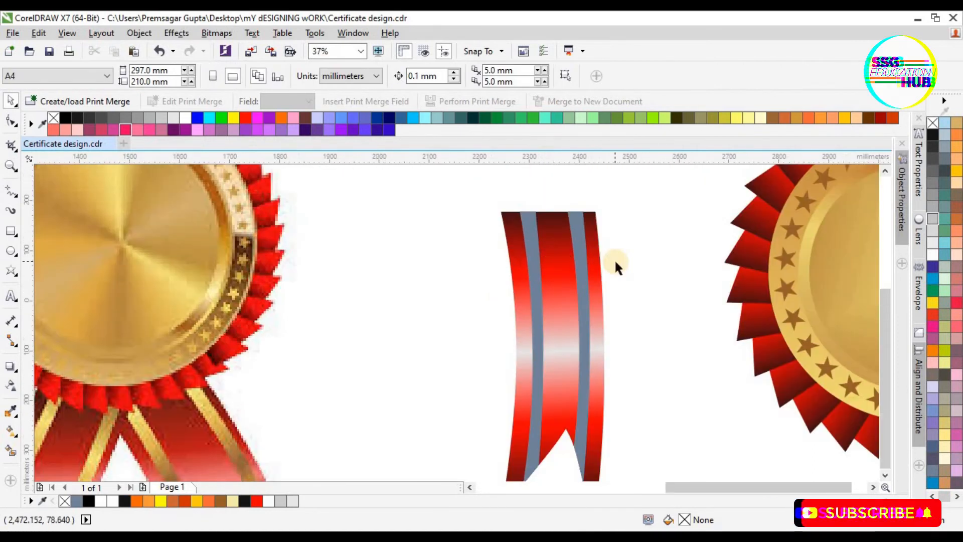
{"action": "scroll", "coordinate": [615, 259], "scroll_direction": "down", "scroll_amount": 1}
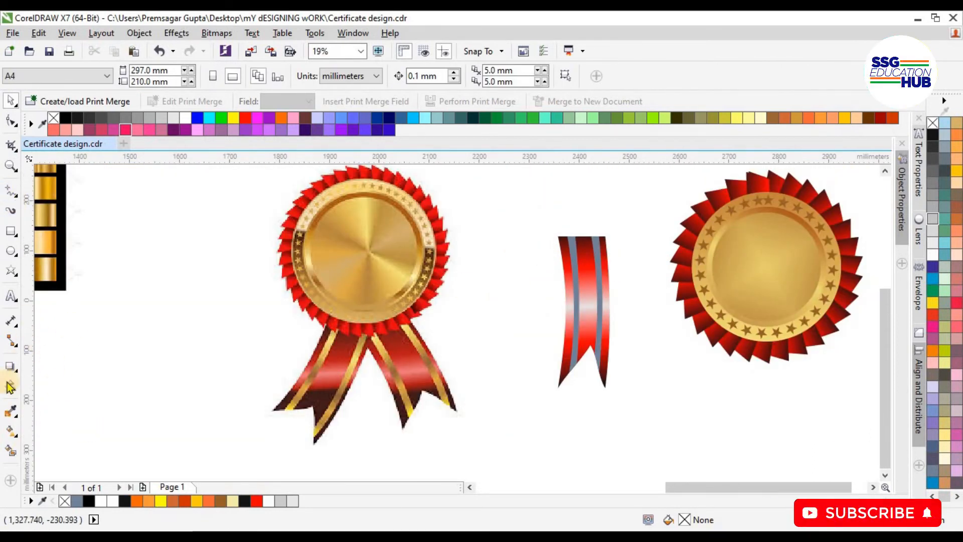
- Fill the ribbon's left stripe with a vertical linear gradient from brick red at the upper end to golden yellow at the lower end
{"action": "key", "text": "g"}
{"action": "left_click", "coordinate": [570, 242]}
{"action": "left_click_drag", "start_coordinate": [571, 242], "coordinate": [570, 393]}
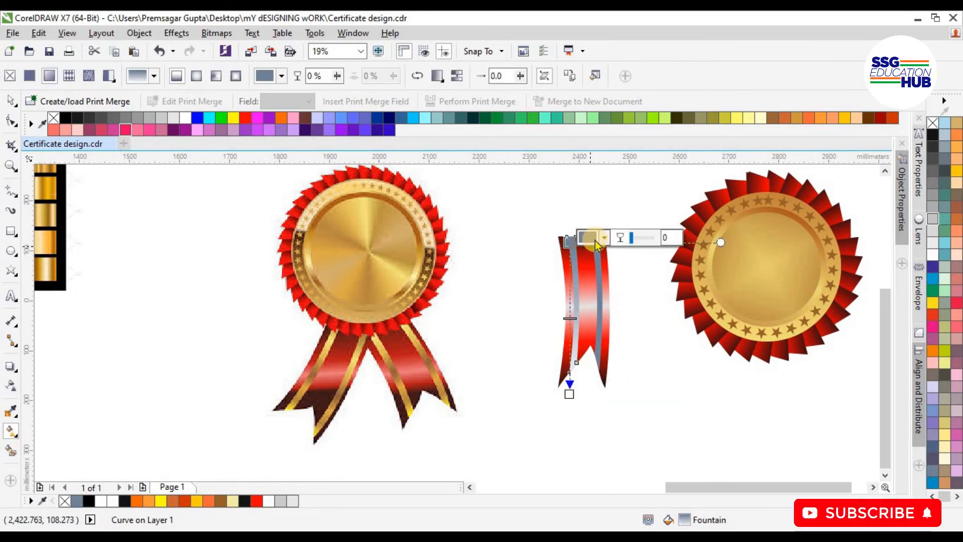
{"action": "left_click", "coordinate": [221, 501]}
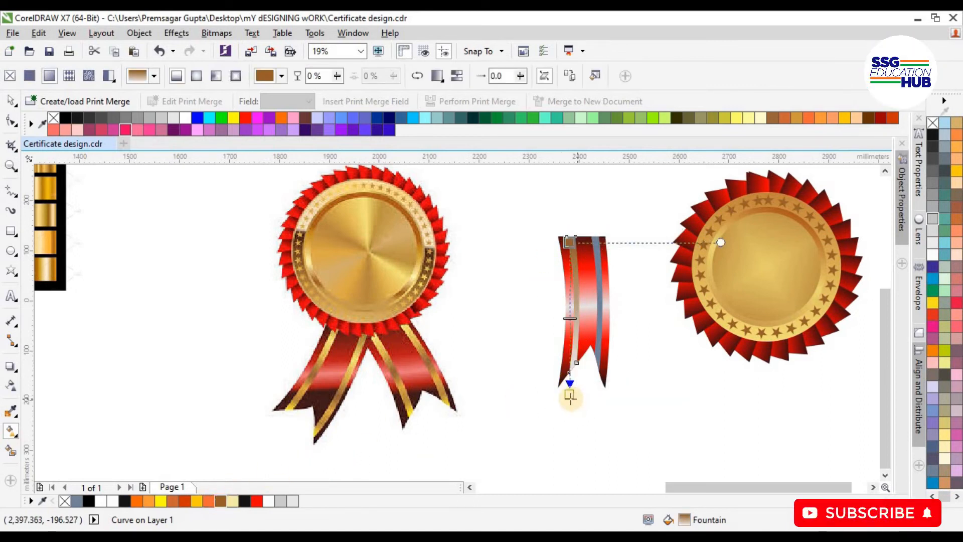
{"action": "left_click", "coordinate": [571, 393]}
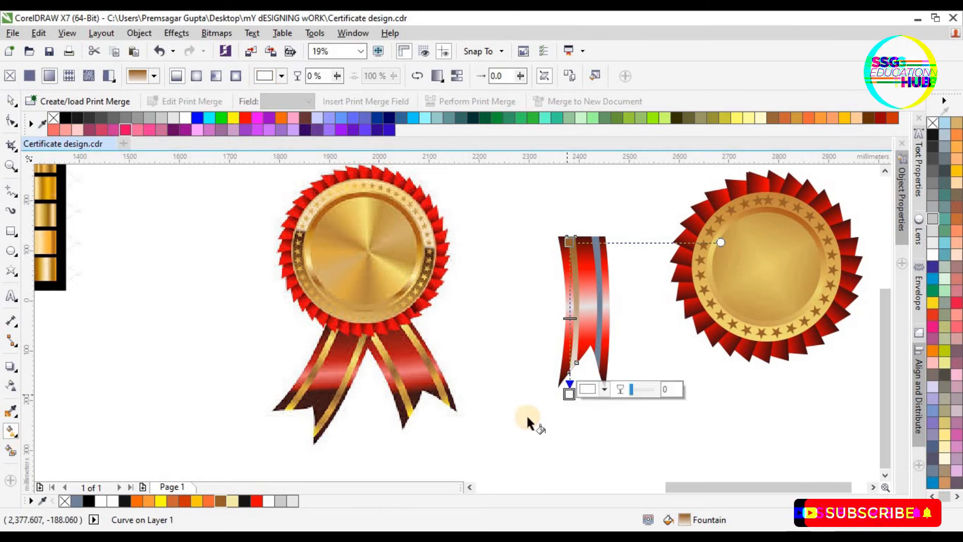
{"action": "left_click", "coordinate": [197, 502]}
{"action": "left_click", "coordinate": [569, 242]}
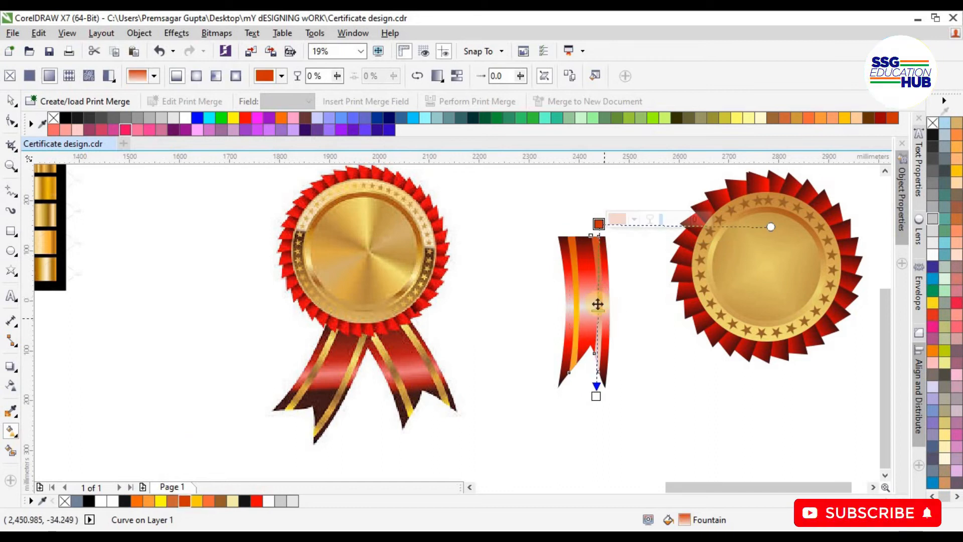
- Recolour the right stripe's vertical gradient with golden yellow in the middle and orange at the lower end, adjusting both end points
{"action": "double_click", "coordinate": [598, 303]}
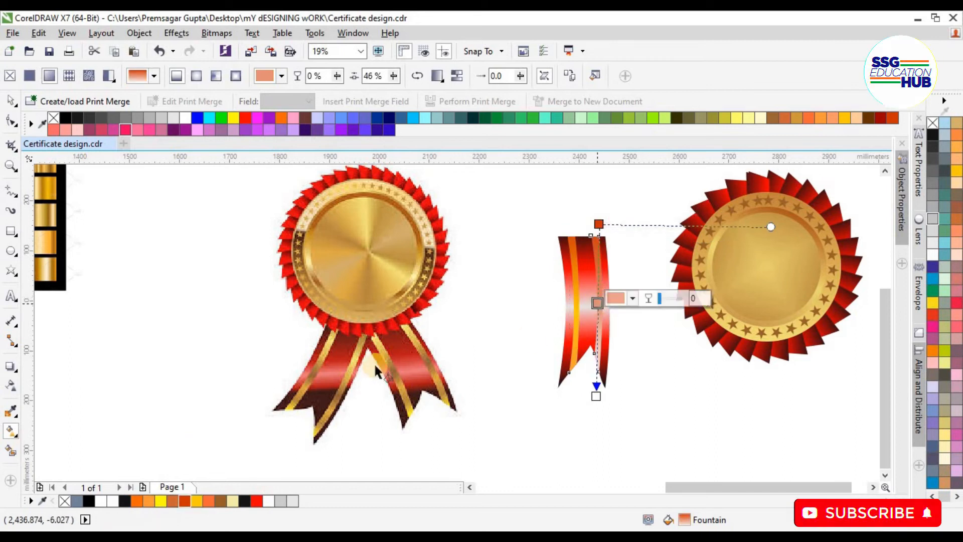
{"action": "left_click", "coordinate": [198, 502]}
{"action": "left_click", "coordinate": [595, 398]}
{"action": "left_click", "coordinate": [197, 502]}
{"action": "left_click_drag", "start_coordinate": [596, 397], "coordinate": [598, 366]}
{"action": "left_click", "coordinate": [208, 503]}
{"action": "left_click_drag", "start_coordinate": [598, 223], "coordinate": [599, 215]}
{"action": "left_click", "coordinate": [535, 215]}
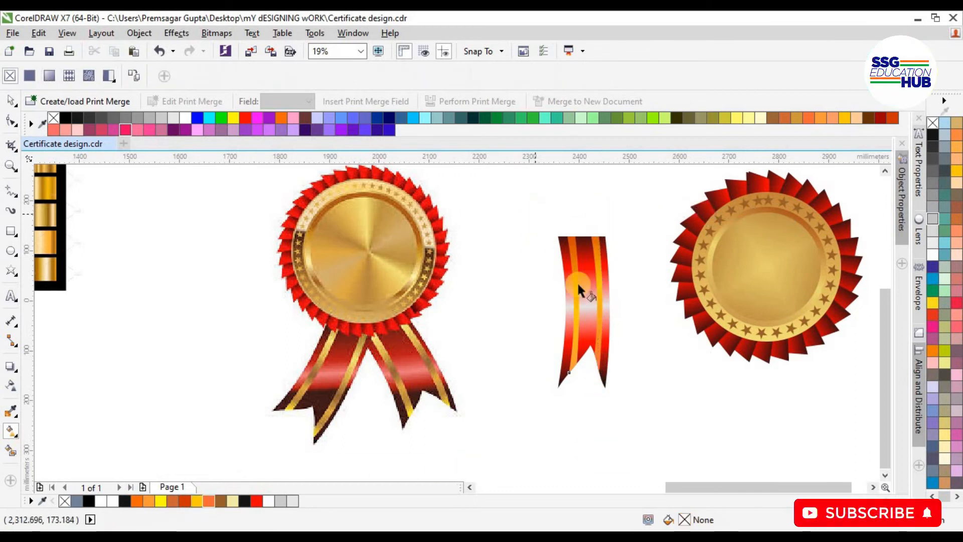
- Recolour the medal's inner circle gradient with brick red at the outer stop and golden yellow at the centre
{"action": "left_click", "coordinate": [763, 231]}
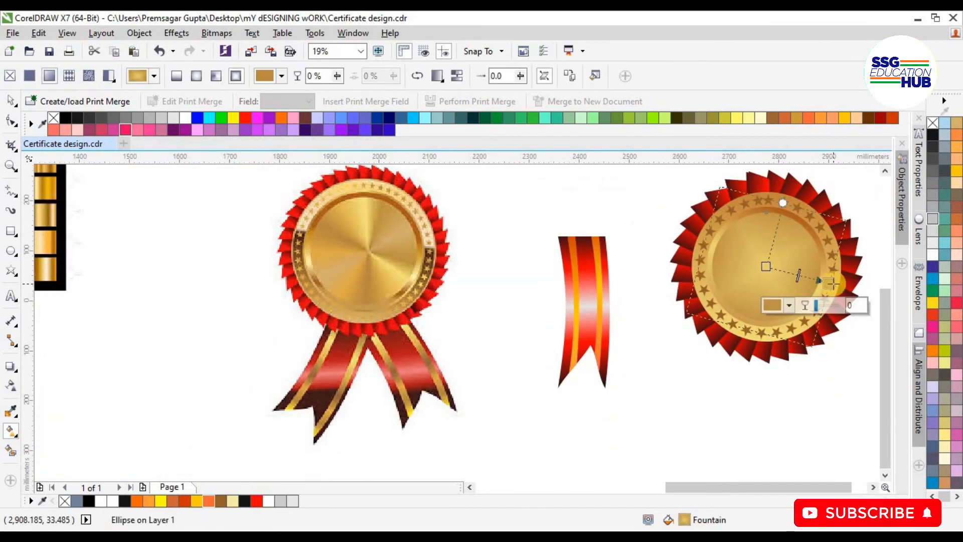
{"action": "left_click", "coordinate": [185, 501]}
{"action": "left_click", "coordinate": [765, 266]}
{"action": "left_click", "coordinate": [196, 500]}
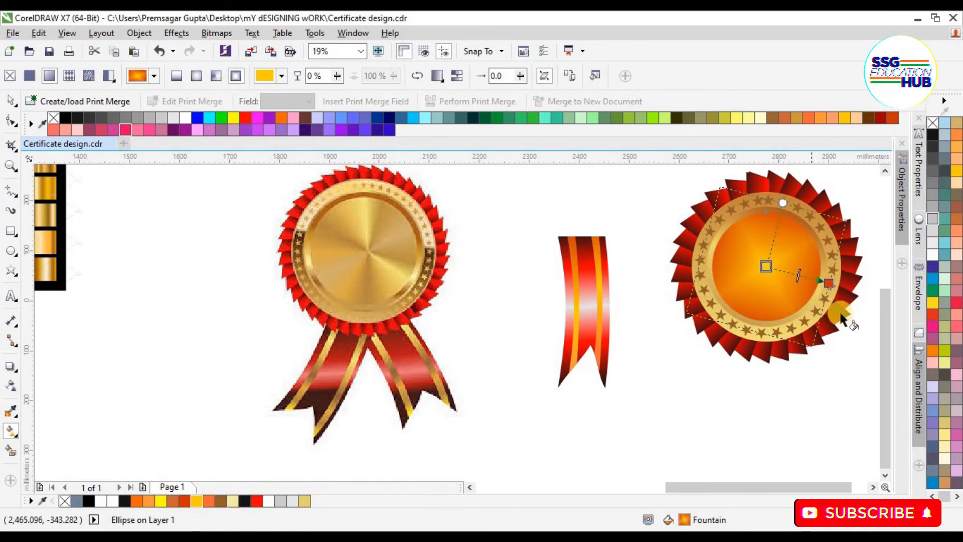
- Recolour the gradient of the thin ring around the inner circle with brick red at the upper end and golden yellow at the lower end
{"action": "left_click", "coordinate": [733, 221]}
{"action": "left_click", "coordinate": [793, 213]}
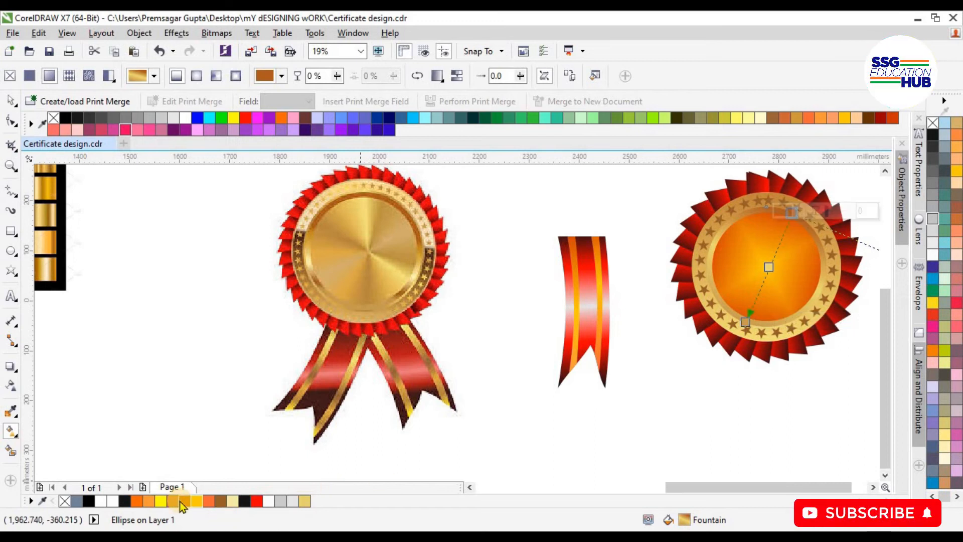
{"action": "left_click", "coordinate": [184, 500]}
{"action": "left_click", "coordinate": [746, 322]}
{"action": "left_click", "coordinate": [196, 501]}
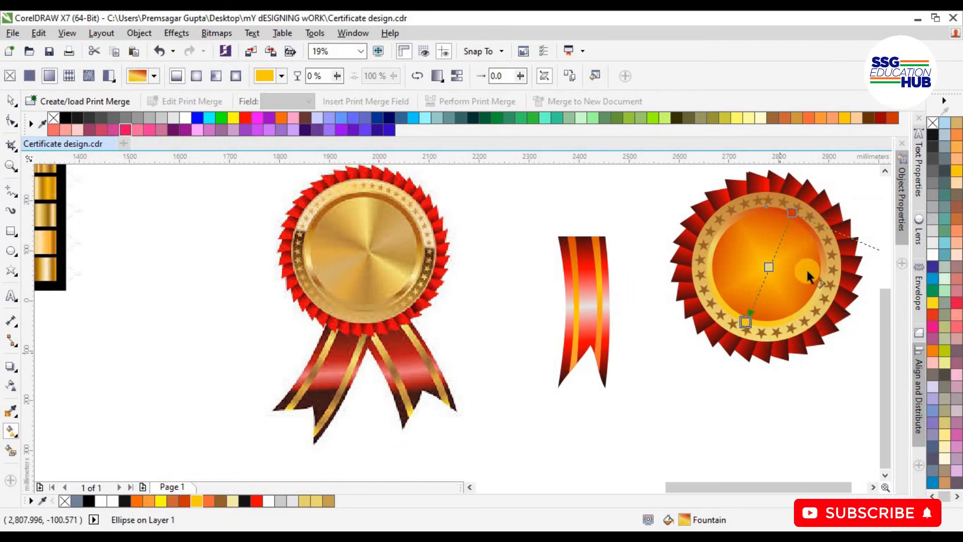
- Recolour the star ring's vertical gradient from brick red at the upper end to golden yellow at the lower end
{"action": "left_click", "coordinate": [718, 213]}
{"action": "left_click", "coordinate": [788, 179]}
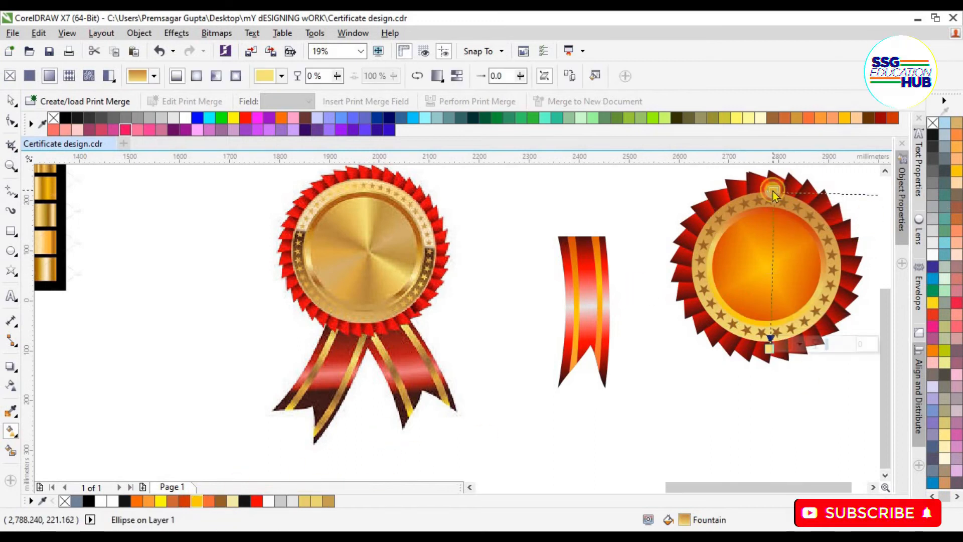
{"action": "left_click", "coordinate": [185, 501]}
{"action": "left_click", "coordinate": [196, 499]}
{"action": "left_click", "coordinate": [654, 431]}
- Delete the reference medal bitmap from the drawing
{"action": "scroll", "coordinate": [786, 321], "scroll_direction": "down", "scroll_amount": 1}
{"action": "scroll", "coordinate": [795, 280], "scroll_direction": "up", "scroll_amount": 2}
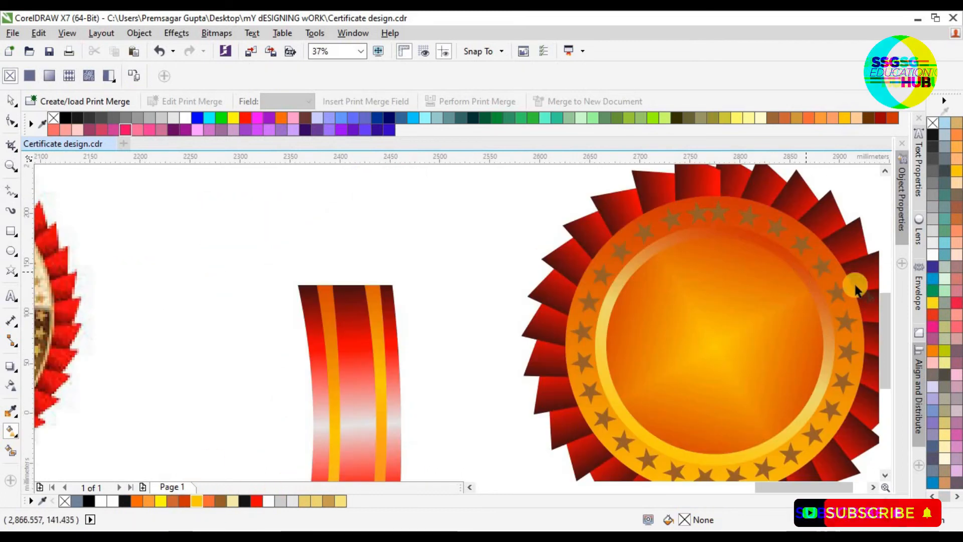
{"action": "left_click_drag", "start_coordinate": [884, 310], "coordinate": [880, 320]}
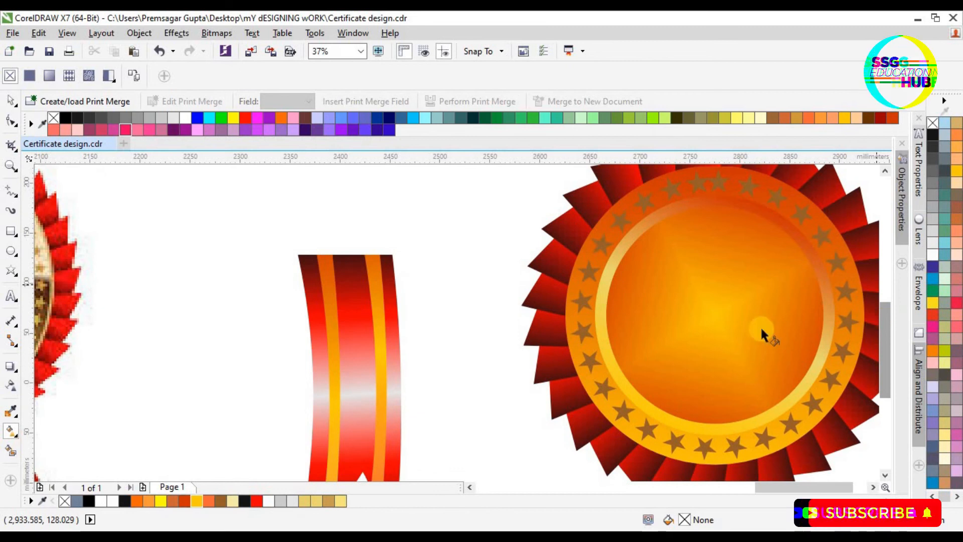
{"action": "scroll", "coordinate": [761, 330], "scroll_direction": "down", "scroll_amount": 1}
{"action": "left_click", "coordinate": [11, 101]}
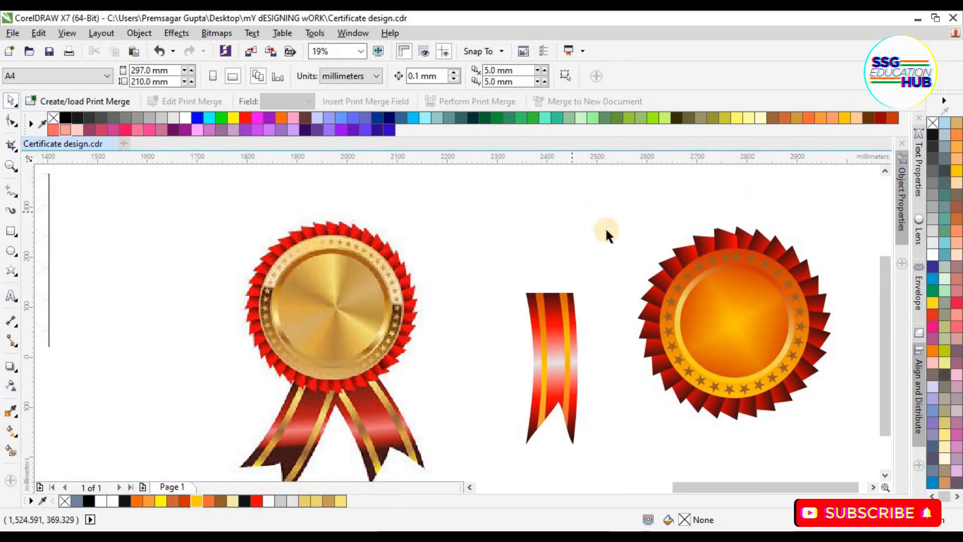
{"action": "scroll", "coordinate": [606, 229], "scroll_direction": "down", "scroll_amount": 1}
{"action": "scroll", "coordinate": [735, 284], "scroll_direction": "up", "scroll_amount": 1}
{"action": "left_click", "coordinate": [157, 197]}
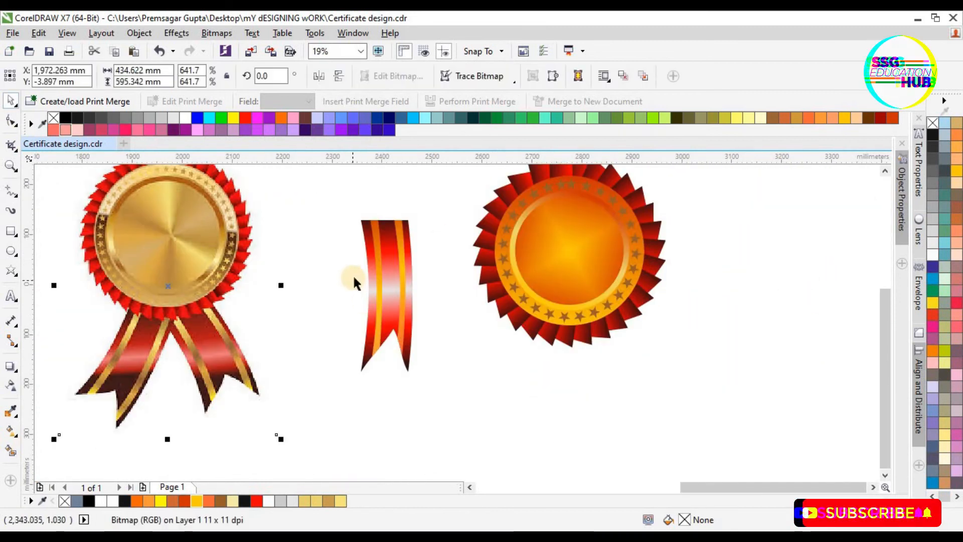
{"action": "key", "text": "Delete"}
- Move the striped ribbon onto the medal's lower edge and rotate it to about 332.6° so it slants down to the left
{"action": "left_click_drag", "start_coordinate": [370, 284], "coordinate": [538, 341]}
{"action": "left_click", "coordinate": [539, 338]}
{"action": "left_click_drag", "start_coordinate": [571, 283], "coordinate": [605, 299]}
{"action": "left_click_drag", "start_coordinate": [557, 337], "coordinate": [560, 330]}
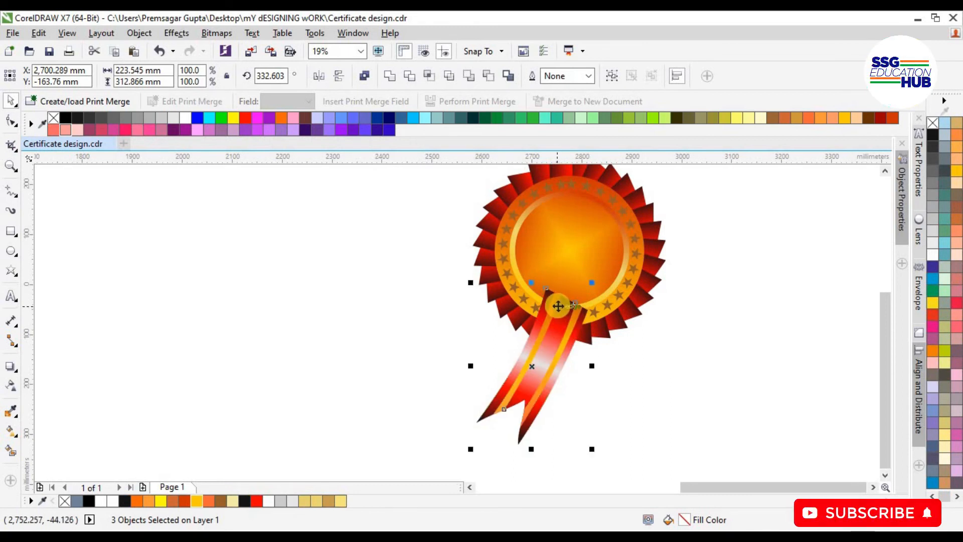
- Group the ribbon with its stripes, shift it slightly left and send it to the back of the page behind the medal
{"action": "key", "text": "ctrl+g"}
{"action": "left_click_drag", "start_coordinate": [563, 333], "coordinate": [558, 336]}
{"action": "right_click", "coordinate": [558, 335]}
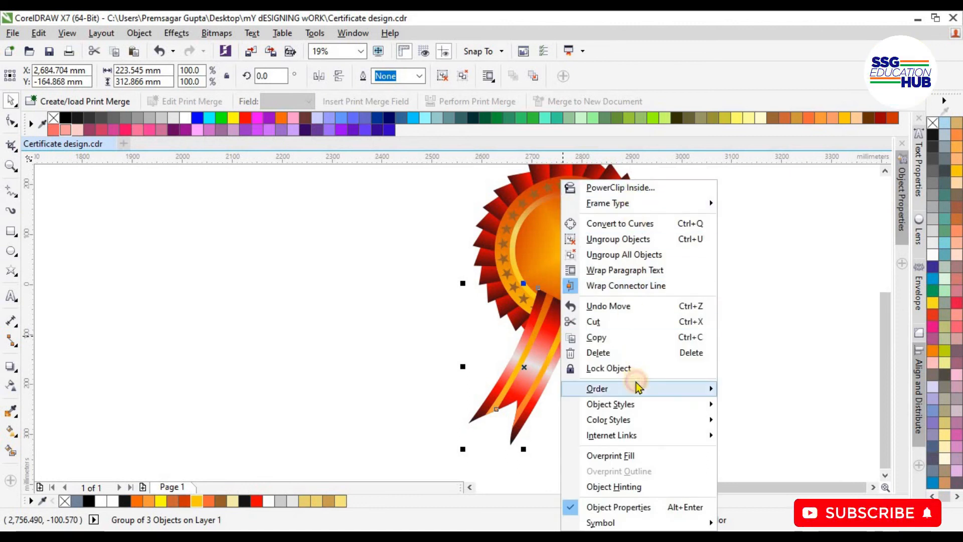
{"action": "left_click", "coordinate": [638, 386]}
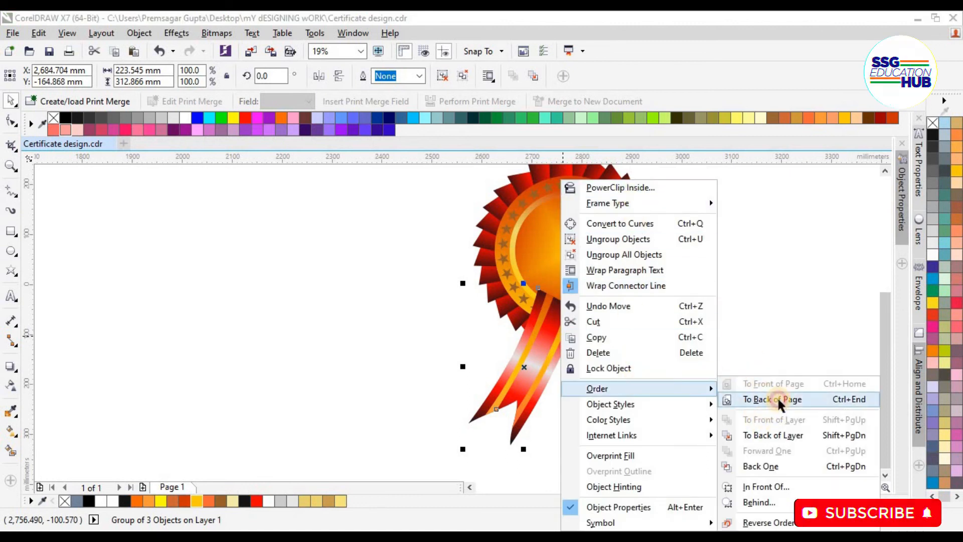
{"action": "left_click", "coordinate": [777, 399]}
- Duplicate the ribbon group, mirror the copy horizontally and place it on the right side beneath the medal
{"action": "key", "text": "KP_Add"}
{"action": "left_click", "coordinate": [319, 76]}
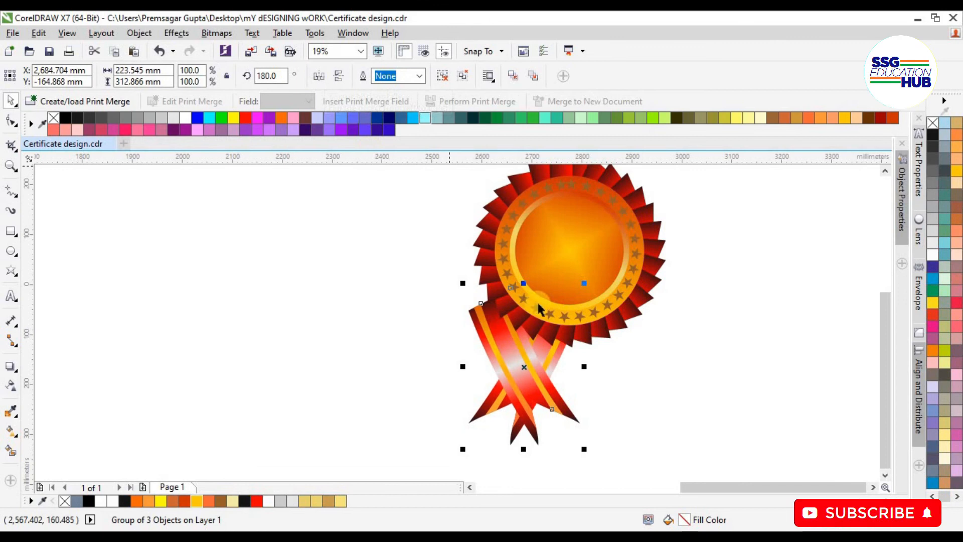
{"action": "left_click_drag", "start_coordinate": [514, 354], "coordinate": [600, 366]}
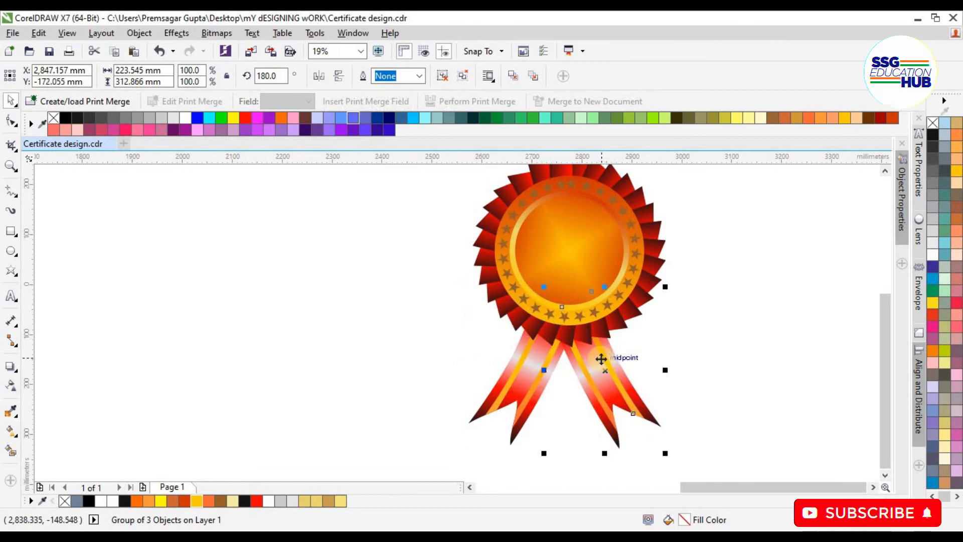
{"action": "left_click", "coordinate": [602, 363]}
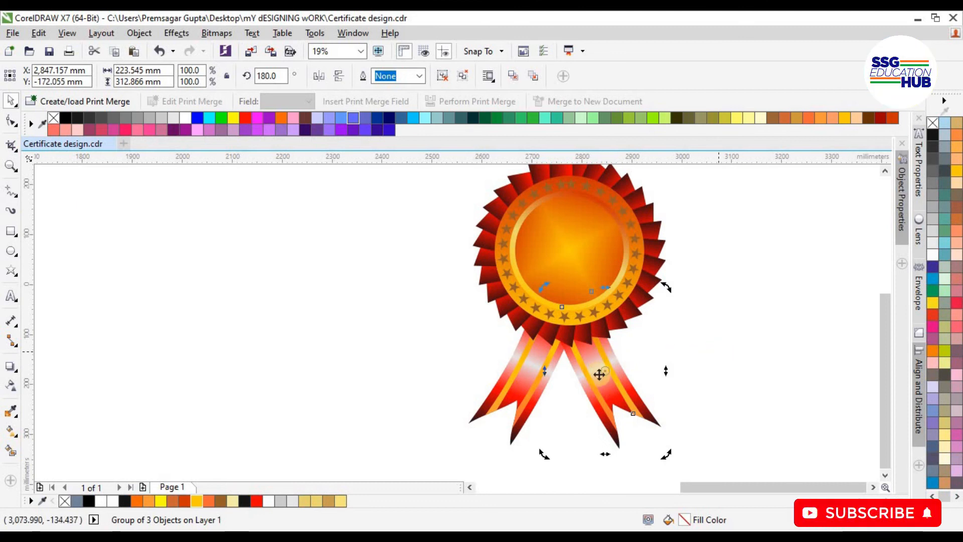
{"action": "left_click_drag", "start_coordinate": [588, 369], "coordinate": [657, 393]}
{"action": "left_click", "coordinate": [763, 352]}
- Add the artistic text "1", enlarge it to about 324 pt and place it over the medal's centre
{"action": "left_click", "coordinate": [12, 297]}
{"action": "left_click", "coordinate": [351, 253]}
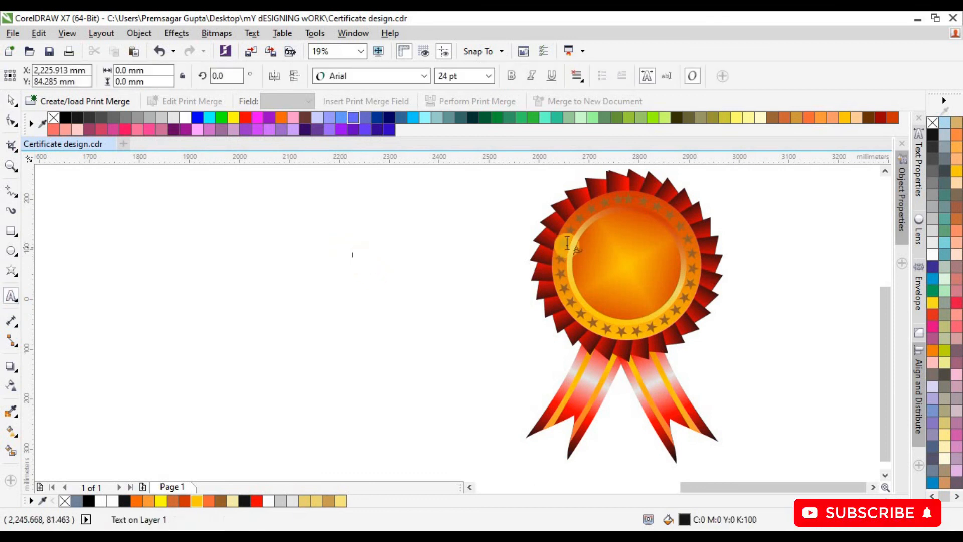
{"action": "type", "text": "1"}
{"action": "left_click", "coordinate": [11, 101]}
{"action": "left_click_drag", "start_coordinate": [358, 260], "coordinate": [622, 259]}
- Set the "1" in the Gotham Black font and fill it with Brick Red (#CC3300)
{"action": "left_click", "coordinate": [511, 76]}
{"action": "left_click", "coordinate": [424, 76]}
{"action": "left_click", "coordinate": [357, 131]}
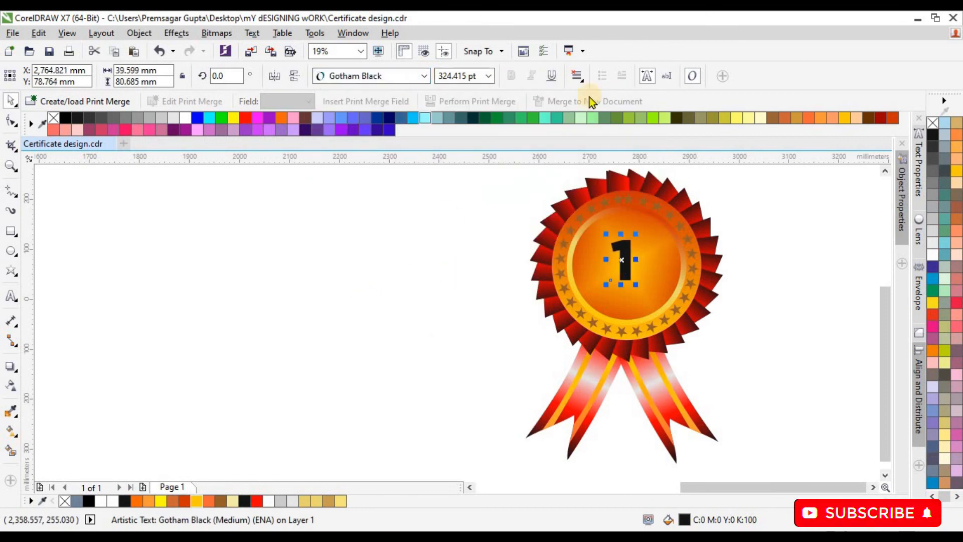
{"action": "left_click", "coordinate": [184, 500]}
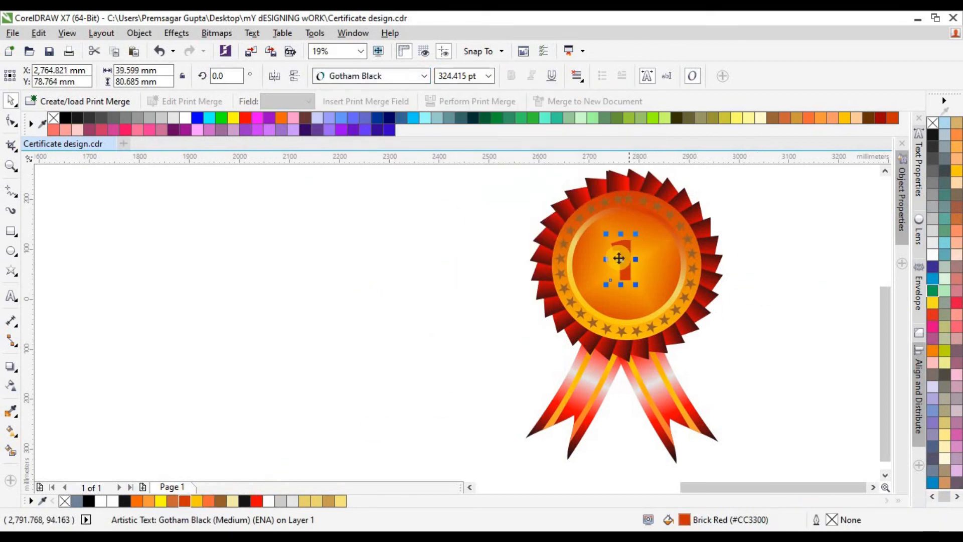
- Enlarge the "1" to about 374 pt and centre it within the medal's inner circle
{"action": "left_click_drag", "start_coordinate": [624, 256], "coordinate": [621, 261]}
{"action": "left_click", "coordinate": [742, 312]}
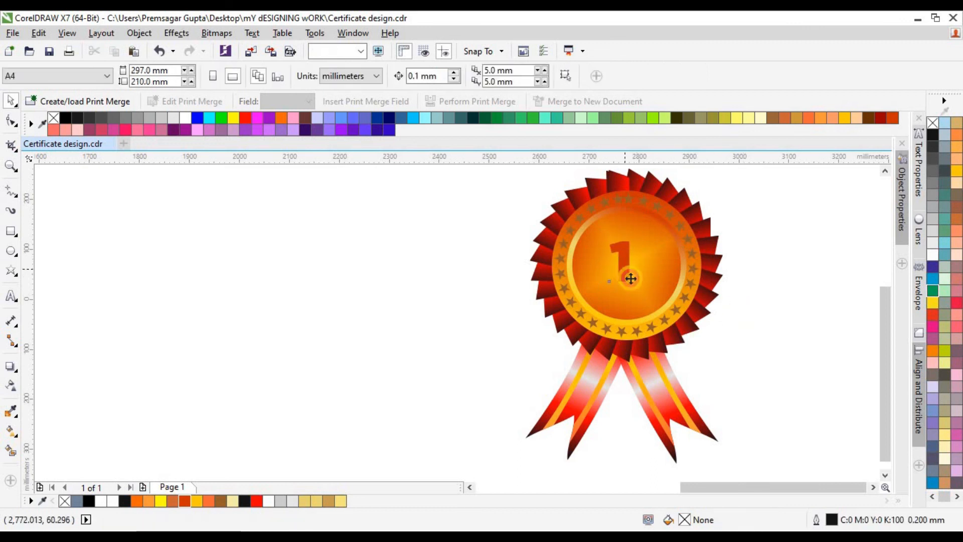
{"action": "left_click", "coordinate": [628, 276]}
{"action": "left_click_drag", "start_coordinate": [637, 288], "coordinate": [636, 275]}
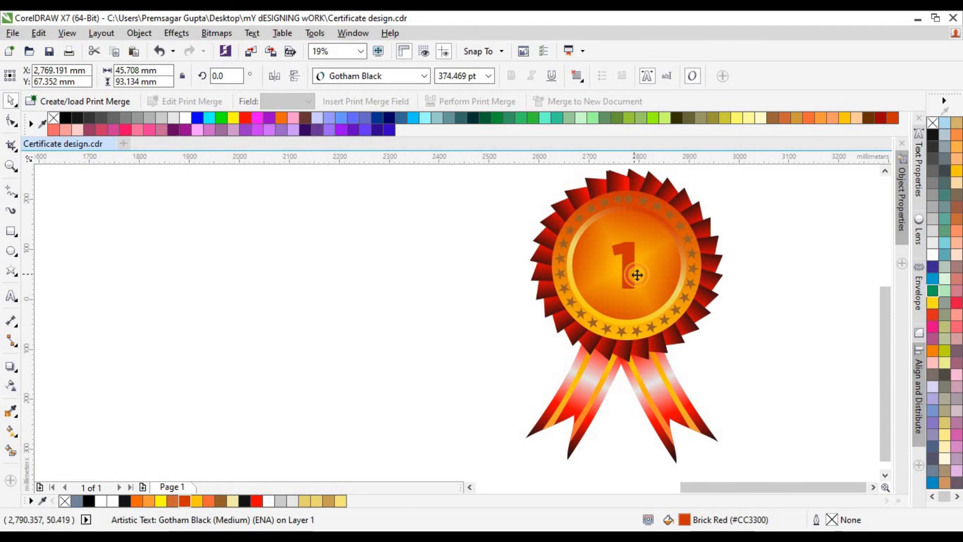
{"action": "left_click", "coordinate": [779, 292]}
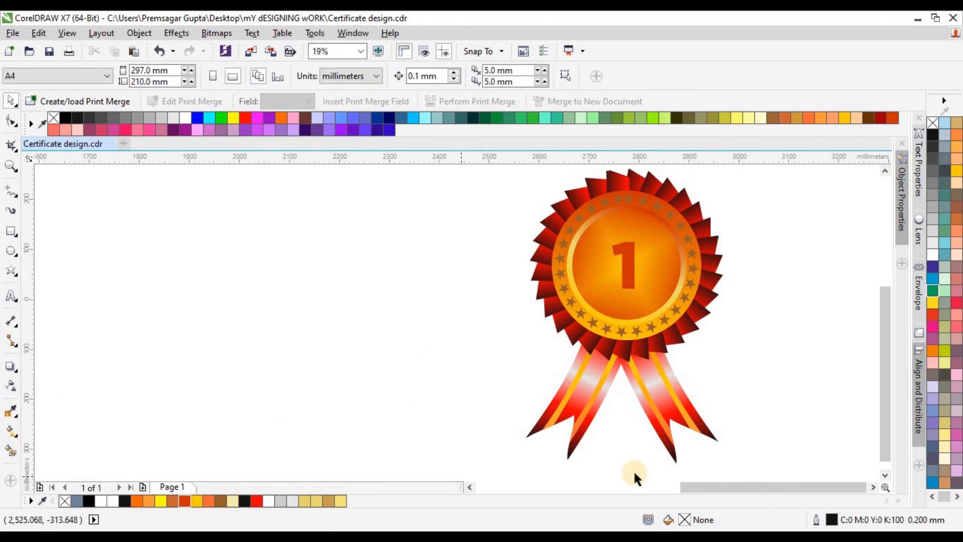